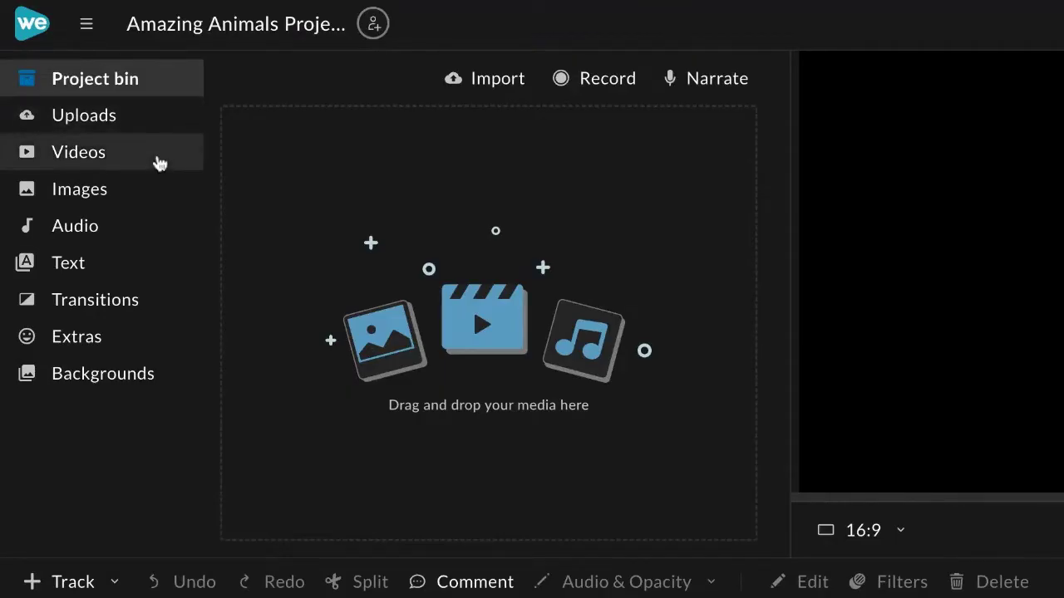
pyautogui.click(159, 163)
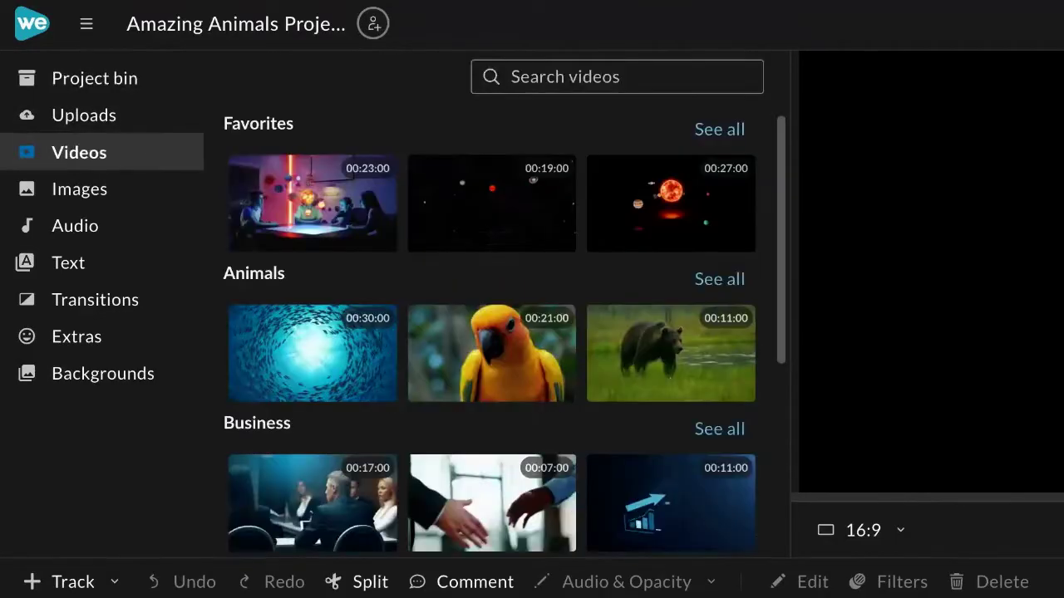
pyautogui.click(159, 195)
pyautogui.click(157, 232)
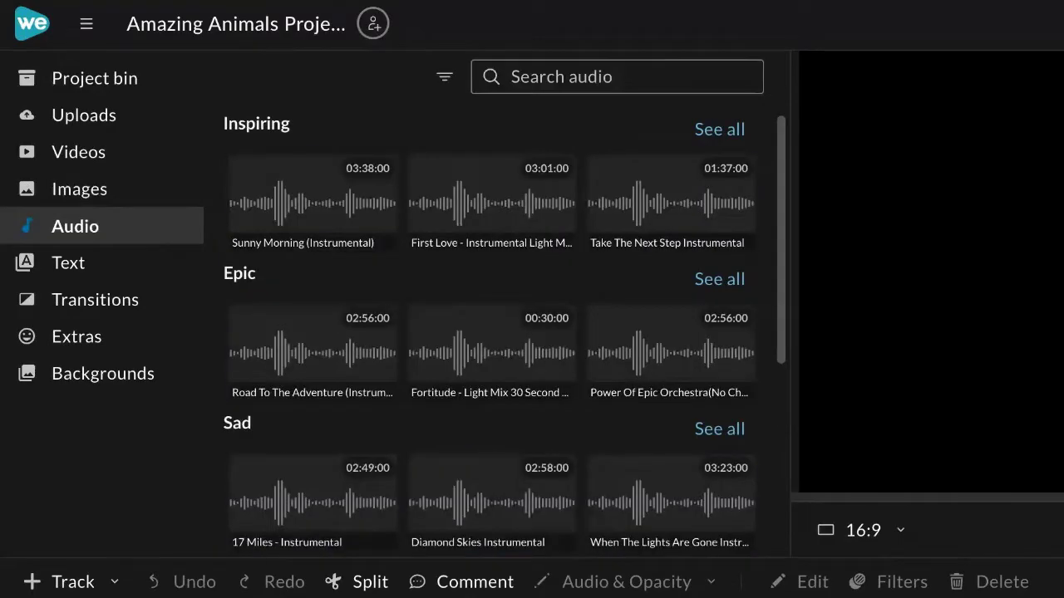
# Search the stock videos for "sloth" and add the 8-, 15- and 17-second sloth clips to the Video 1 track.
pyautogui.click(157, 158)
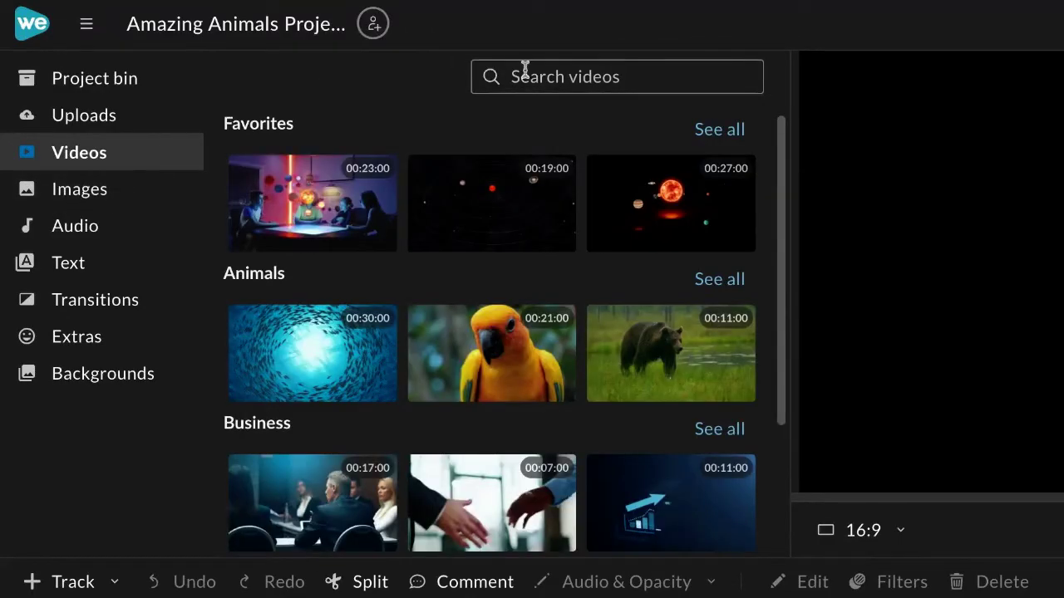
pyautogui.click(525, 73)
pyautogui.write('sloth')
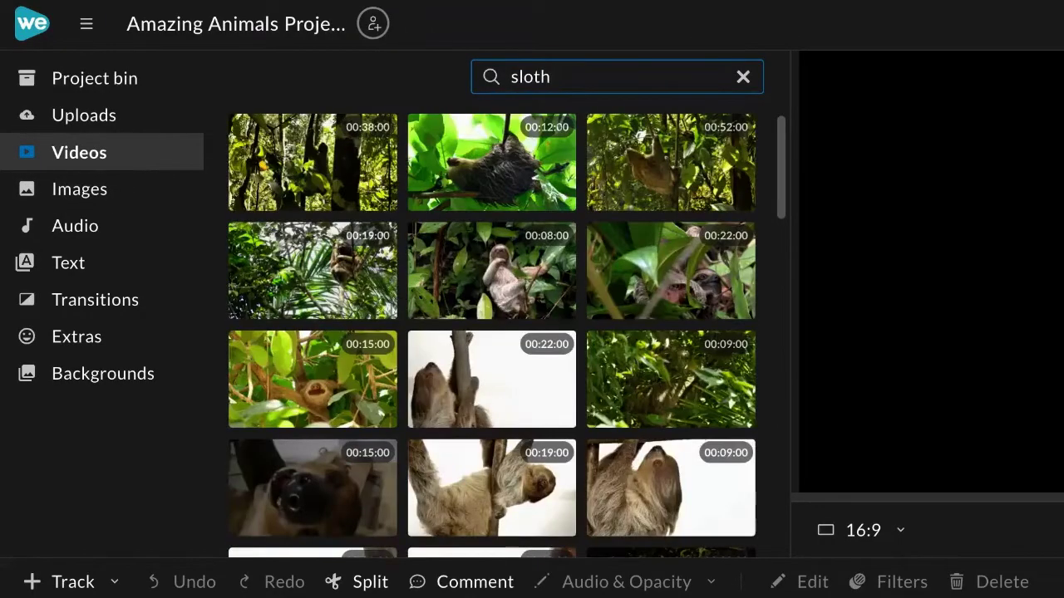
pyautogui.moveTo(509, 264); pyautogui.dragTo(510, 270)
pyautogui.moveTo(352, 189); pyautogui.dragTo(173, 523)
pyautogui.moveTo(230, 268); pyautogui.dragTo(248, 524)
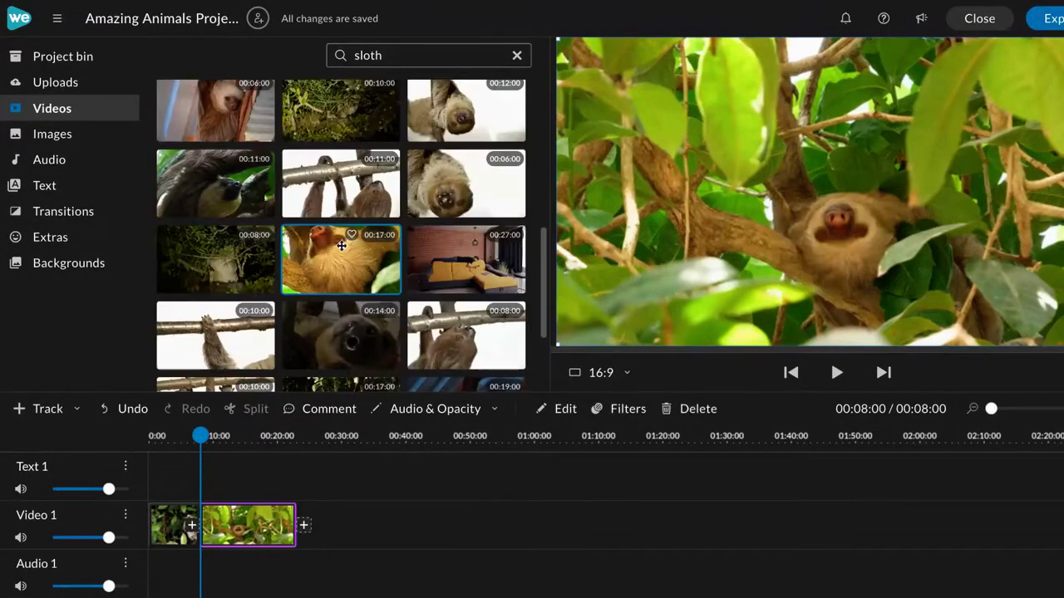
pyautogui.moveTo(341, 246); pyautogui.dragTo(320, 524)
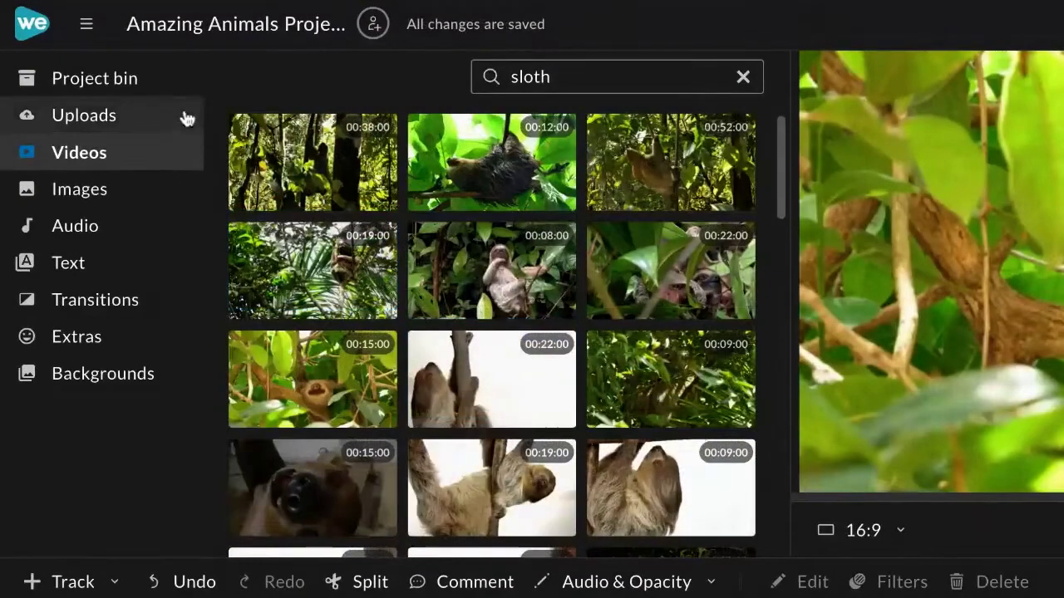
# Import sloth 3.jpg, Sloth 2.png and Sloth 1.png from Google Drive, and insert Sloth 2 at the start of Video 1, pushing the clips back.
pyautogui.click(186, 80)
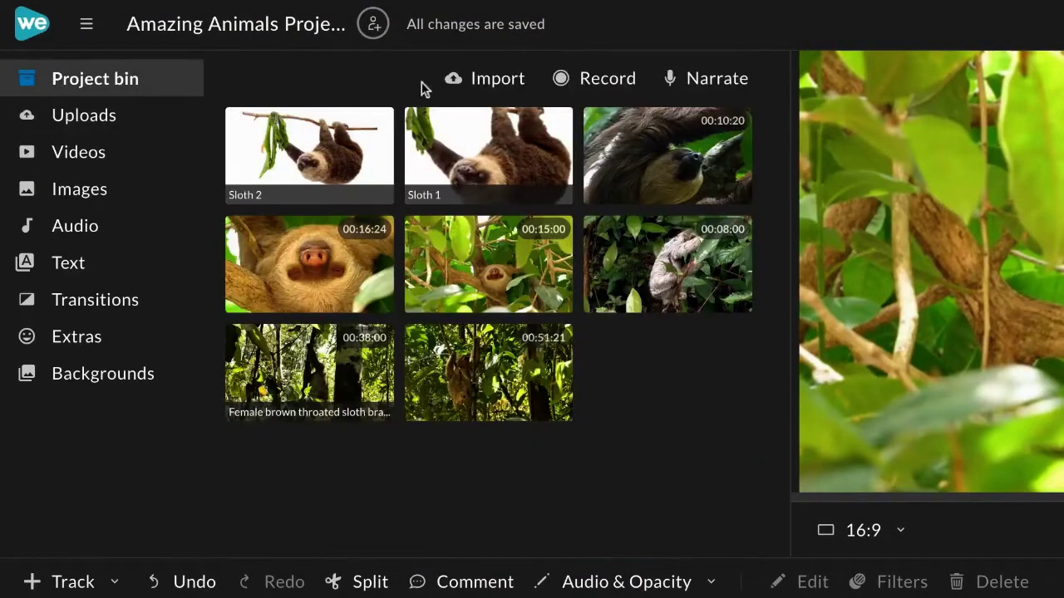
pyautogui.click(521, 95)
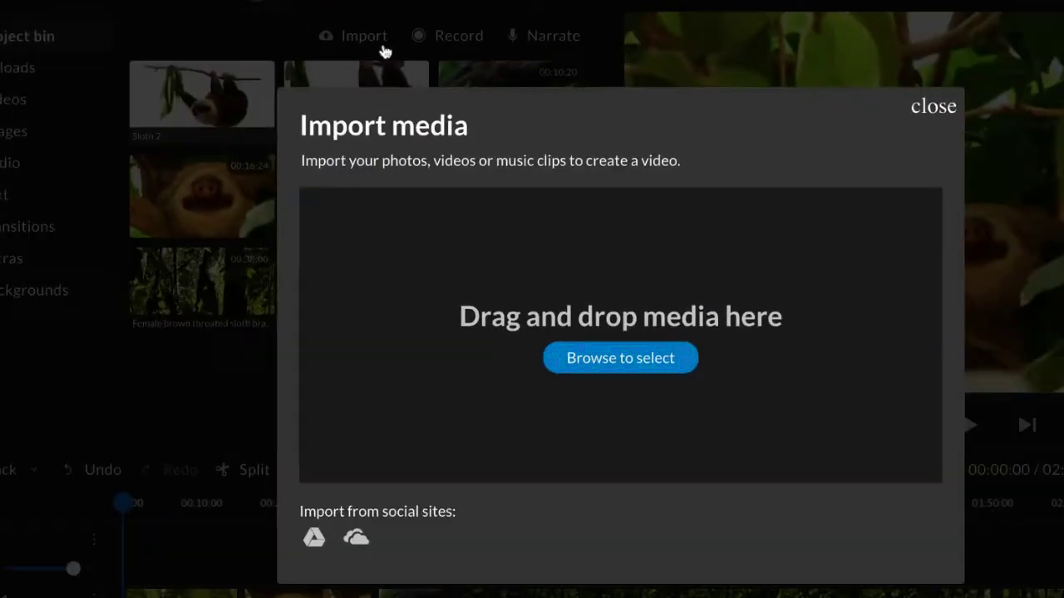
pyautogui.click(264, 490)
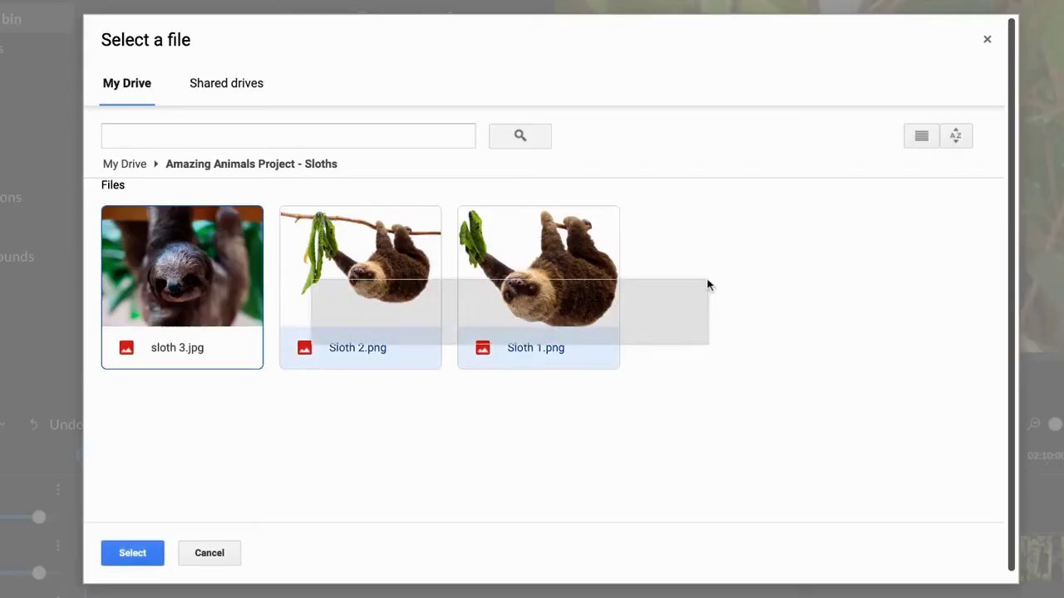
pyautogui.click(156, 563)
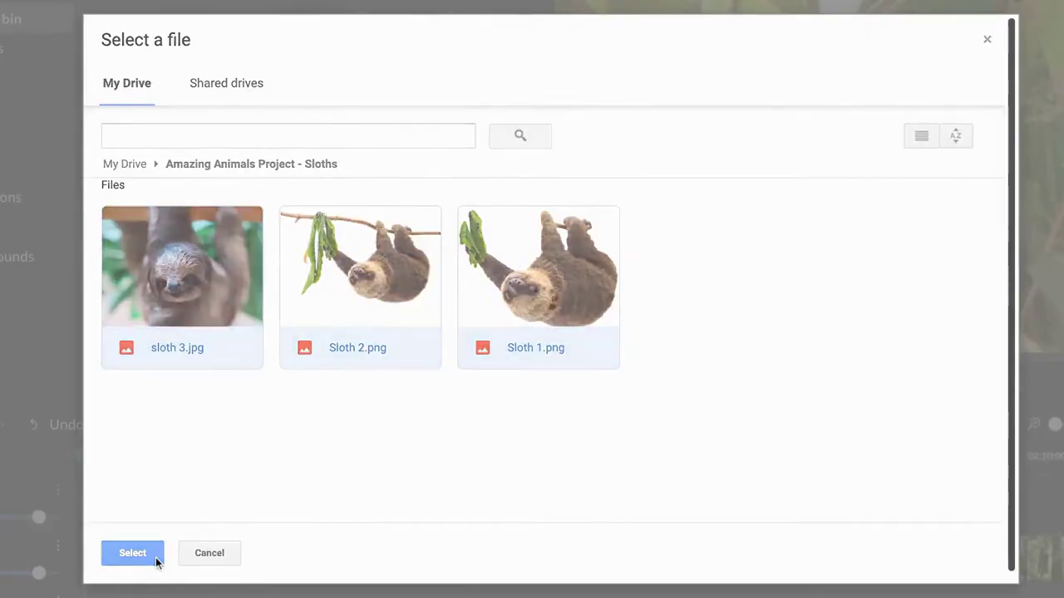
pyautogui.moveTo(453, 98); pyautogui.dragTo(163, 521)
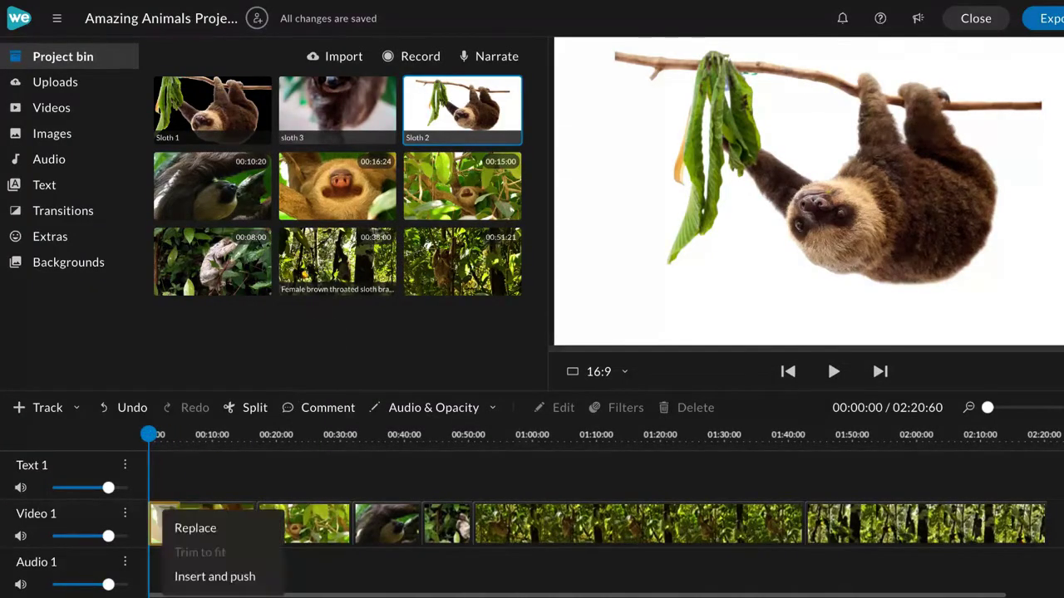
pyautogui.click(185, 575)
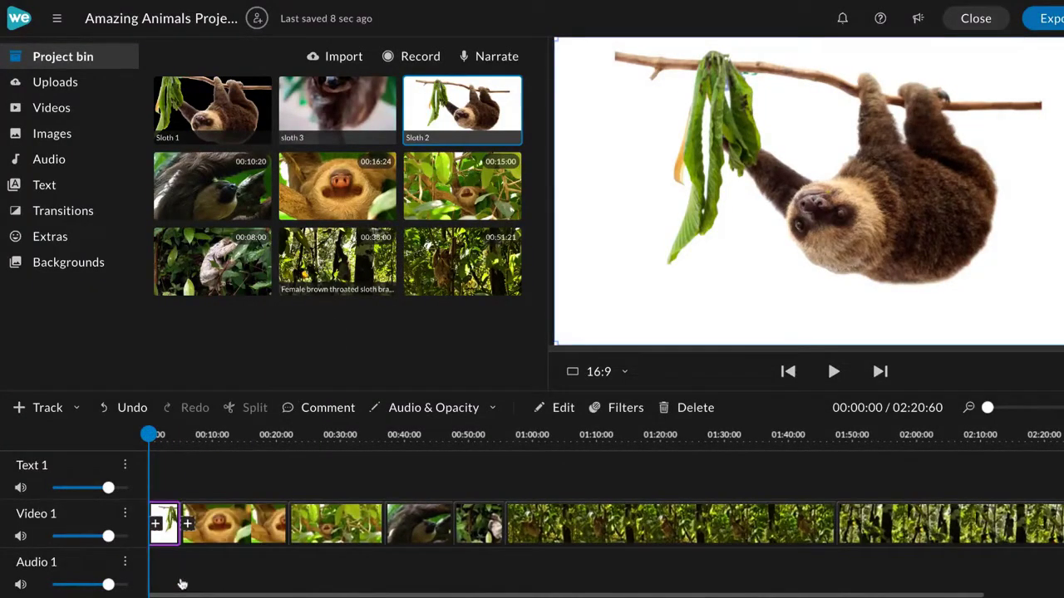
# Add Soul Full Of Sweetness from a "soul" audio search to the Audio 1 track and trim its end to about 37 seconds.
pyautogui.click(134, 158)
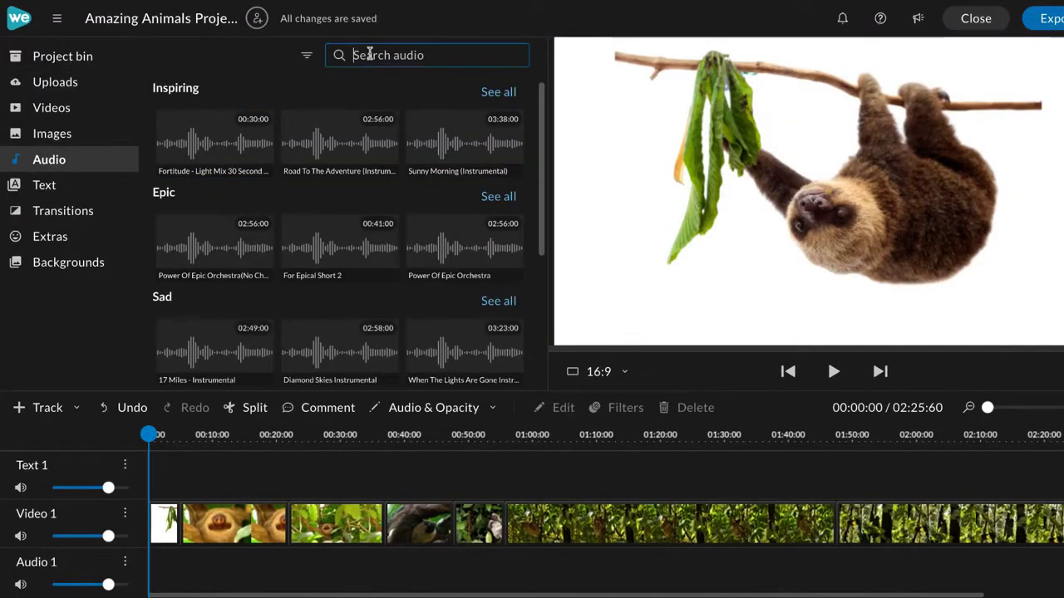
pyautogui.write('soul')
pyautogui.click(326, 118)
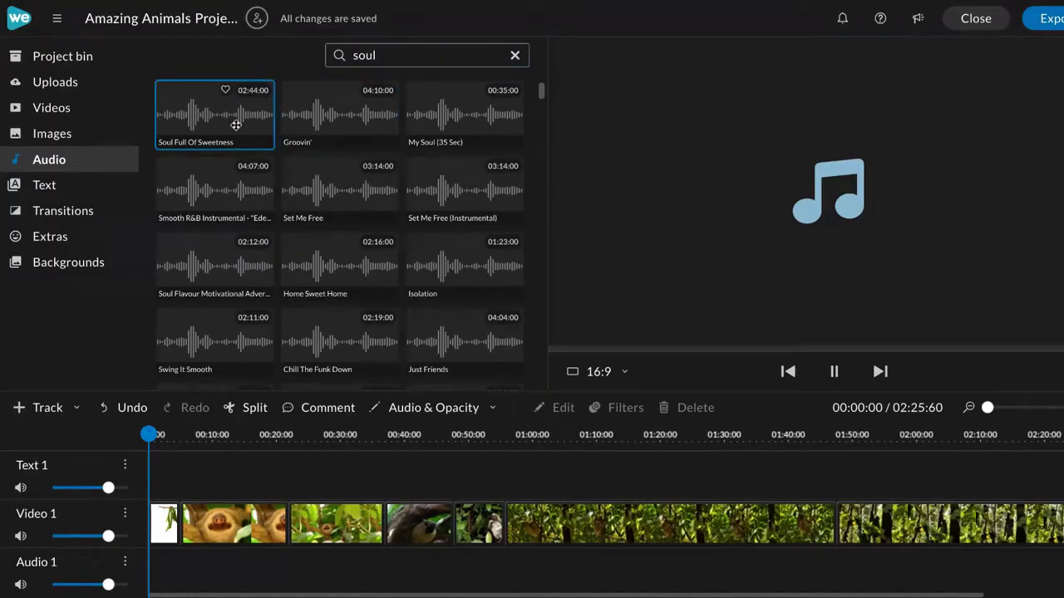
pyautogui.moveTo(236, 124); pyautogui.dragTo(169, 563)
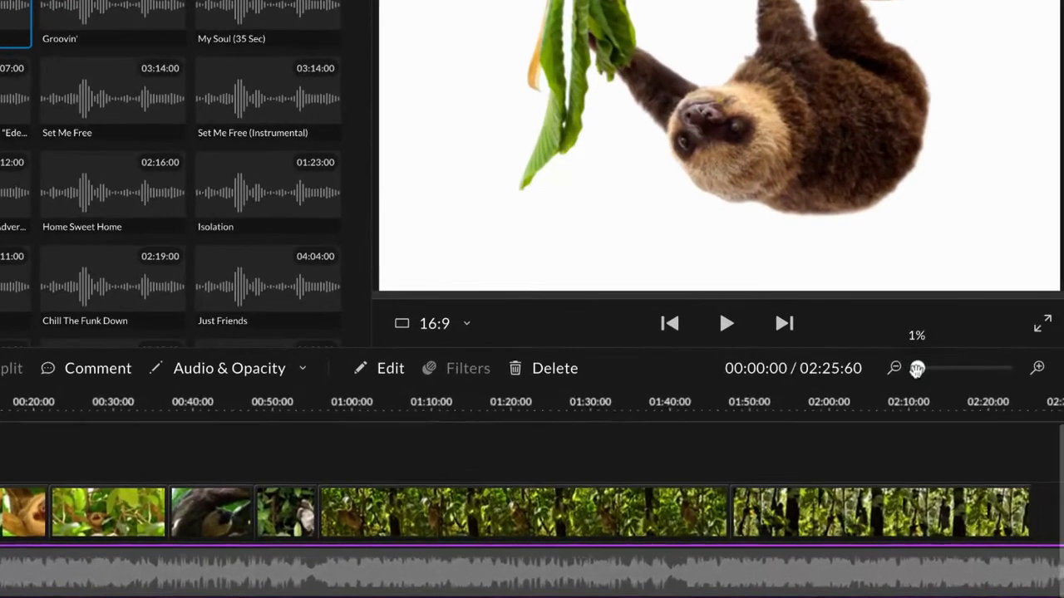
pyautogui.click(987, 407)
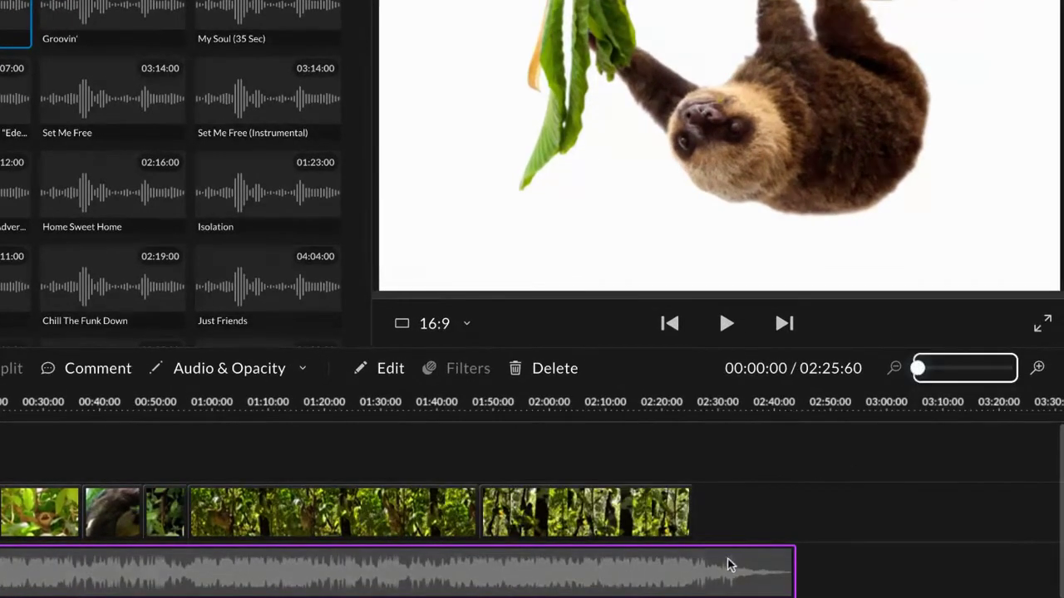
pyautogui.moveTo(792, 557); pyautogui.dragTo(78, 556)
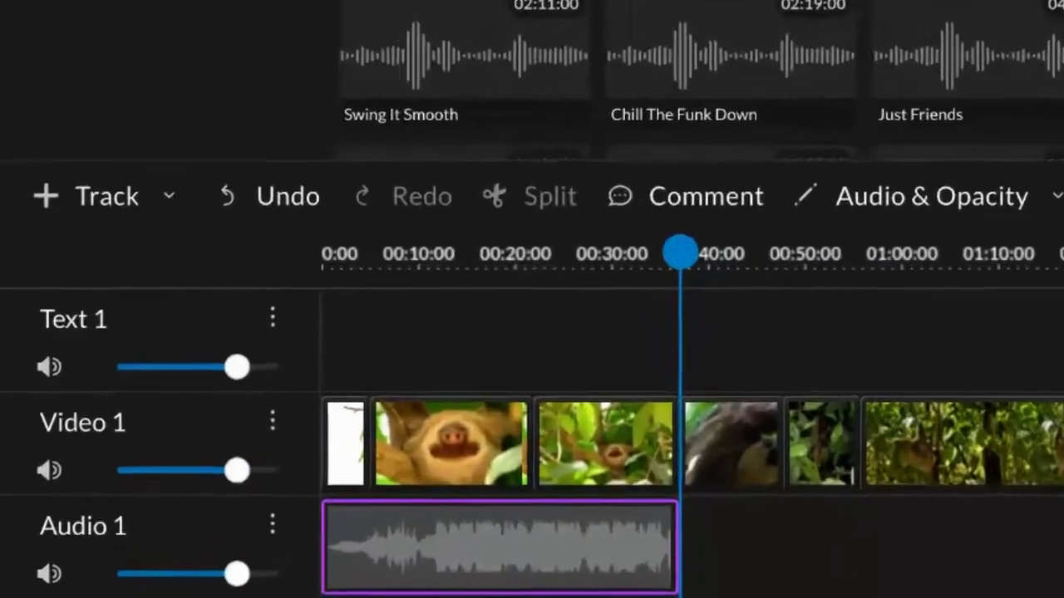
# Split the close-up sloth clip after the opening image at about 11 and 17 seconds and delete the middle section.
pyautogui.click(425, 427)
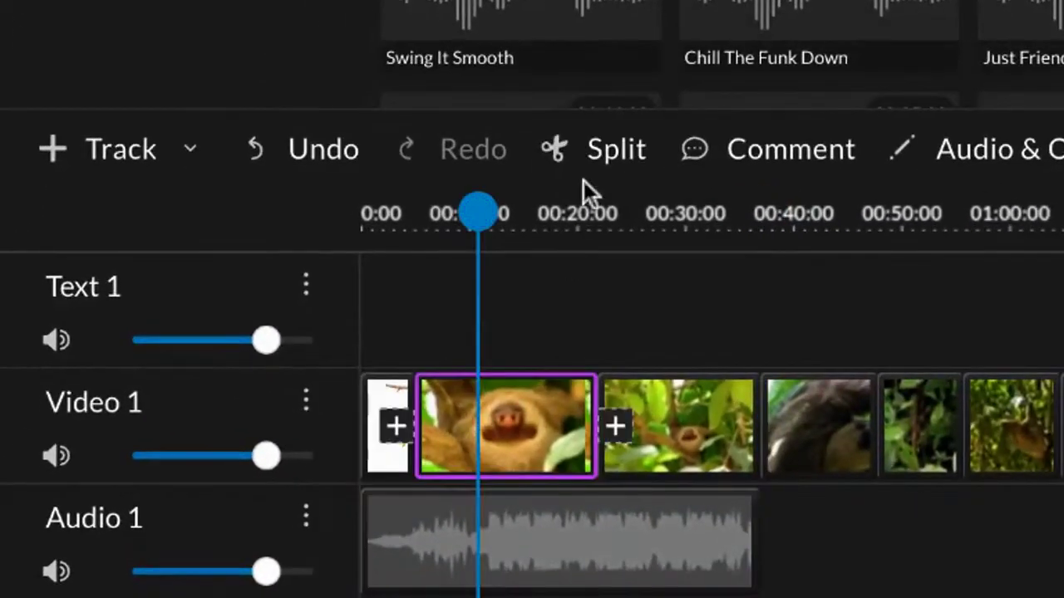
pyautogui.click(593, 153)
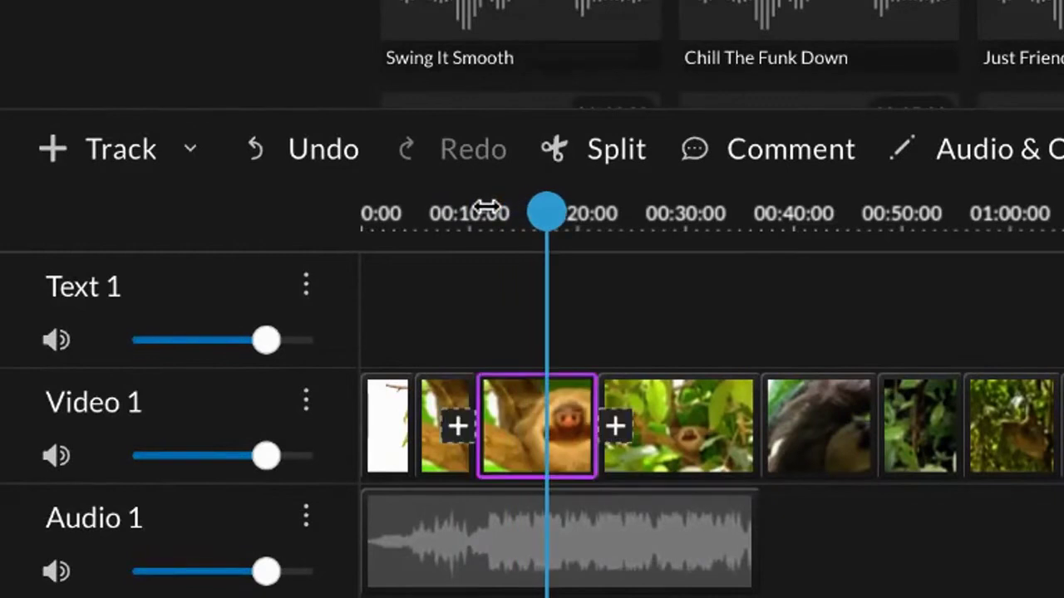
pyautogui.click(602, 171)
pyautogui.click(513, 403)
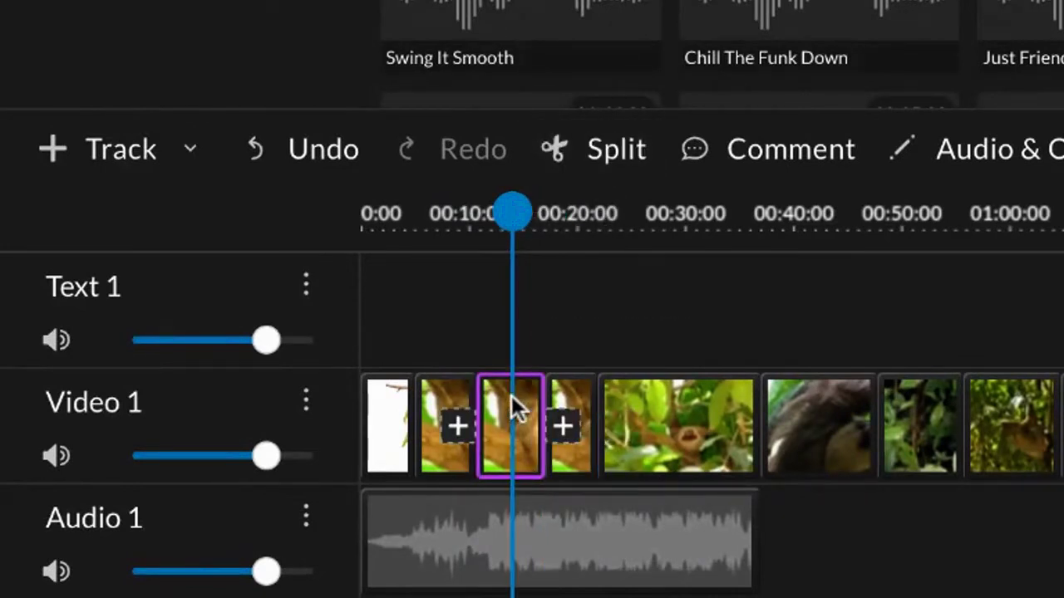
pyautogui.press('Delete')
# Select all clips on the Video 1 track and close the gap between them.
pyautogui.moveTo(541, 432); pyautogui.dragTo(998, 396)
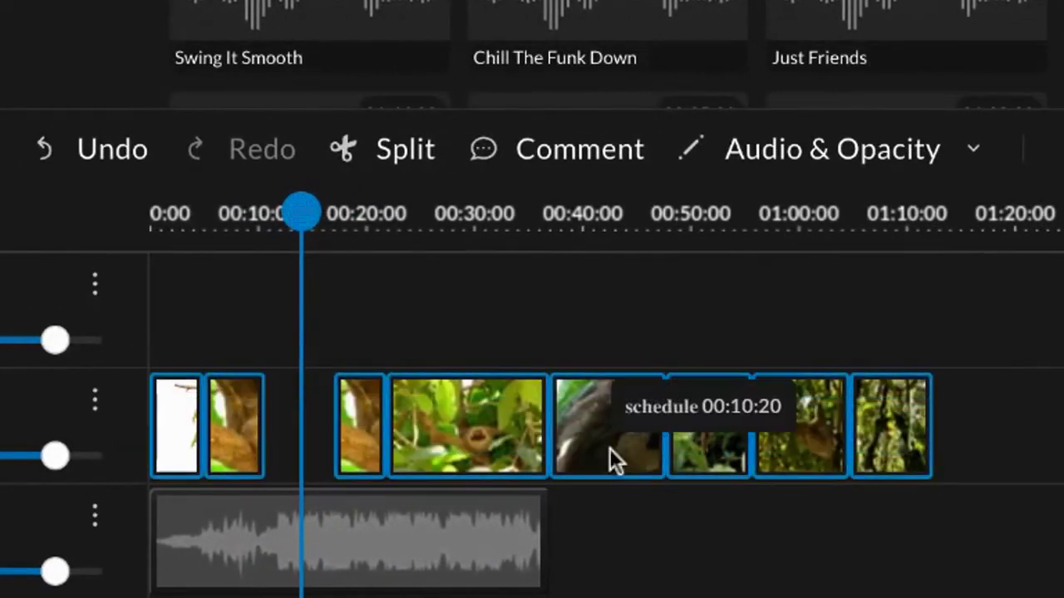
pyautogui.rightClick(609, 448)
pyautogui.click(643, 466)
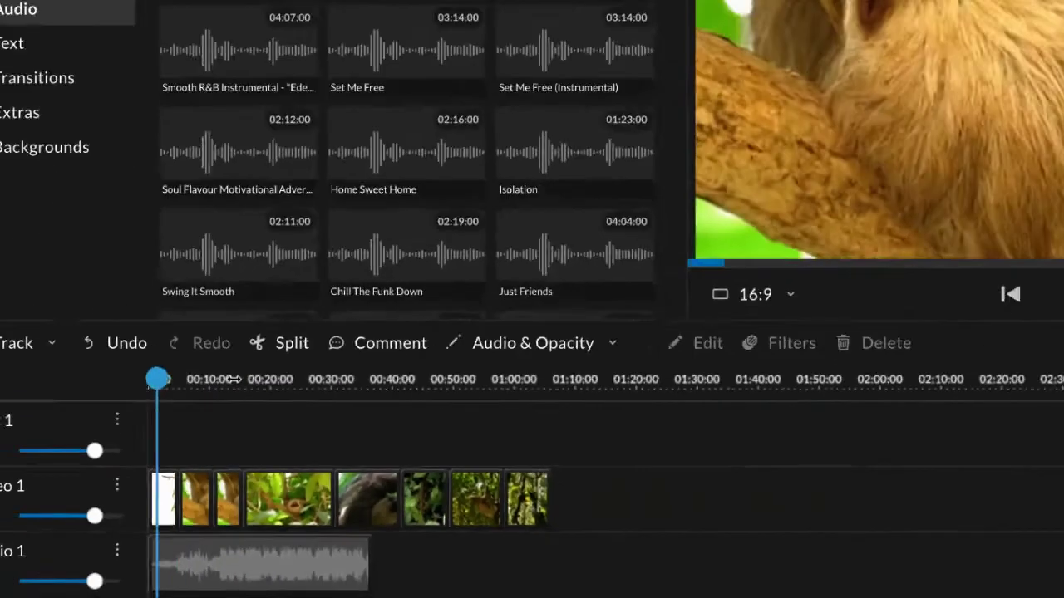
# Add the BADDA BOOM motion title at the start of the Text 1 track and change its two lines to "Amazing" and "Sloths".
pyautogui.click(107, 46)
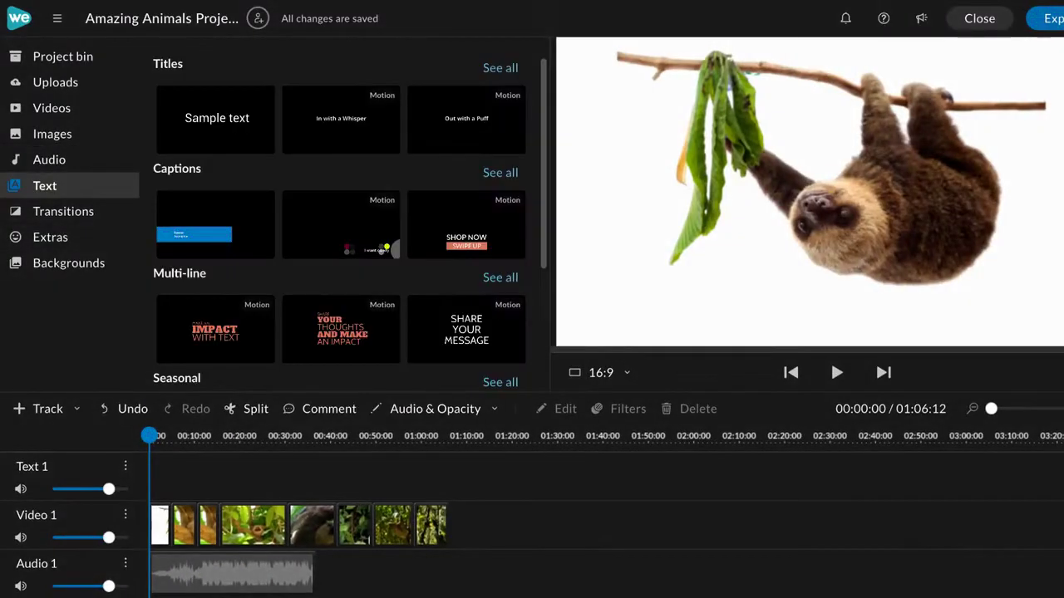
pyautogui.click(501, 68)
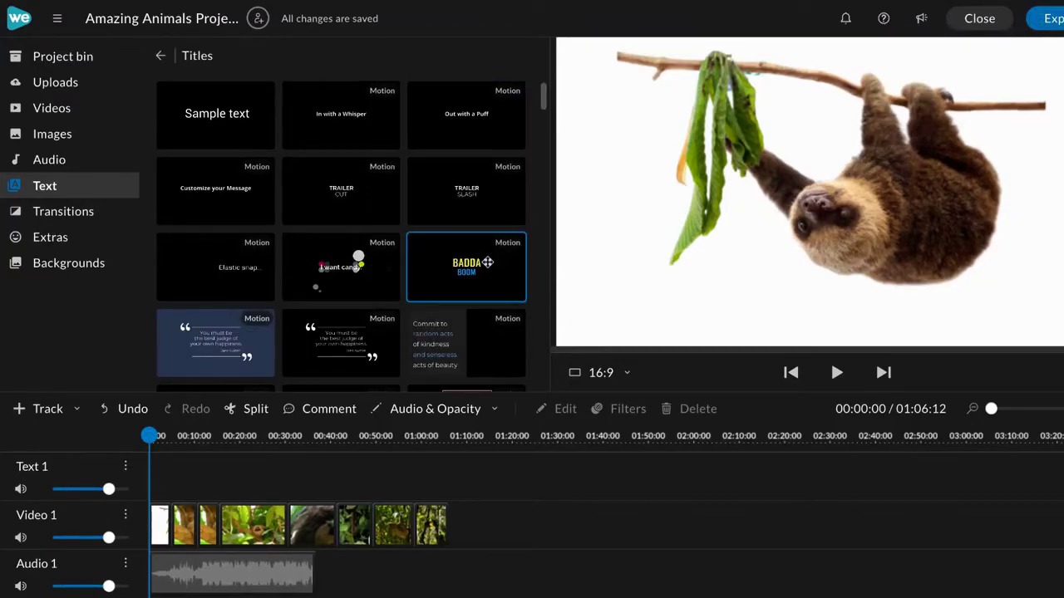
pyautogui.moveTo(493, 272); pyautogui.dragTo(156, 476)
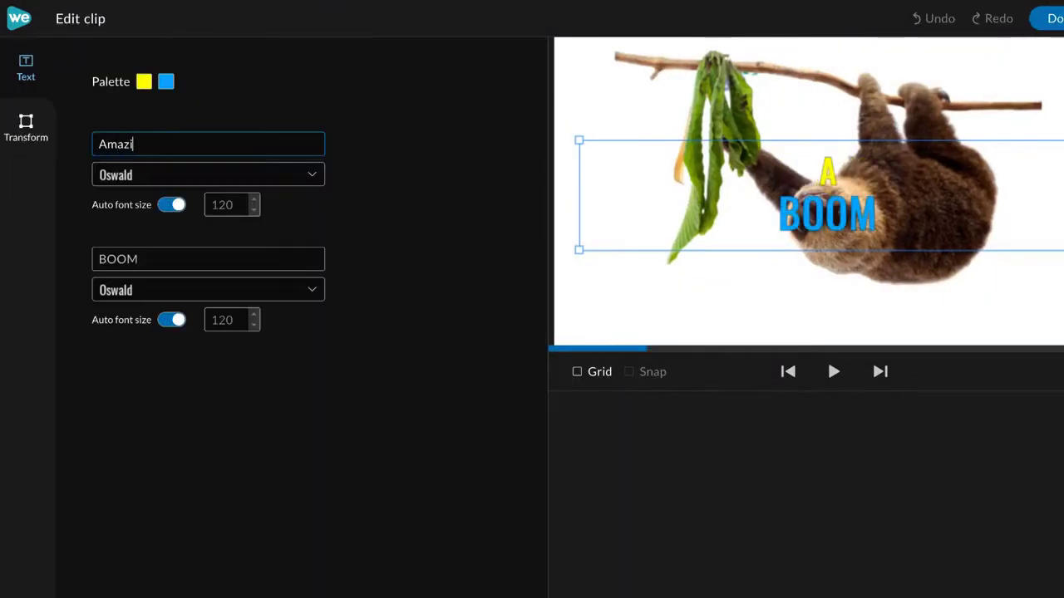
pyautogui.write('ng')
pyautogui.doubleClick(142, 256)
pyautogui.write('Sloths')
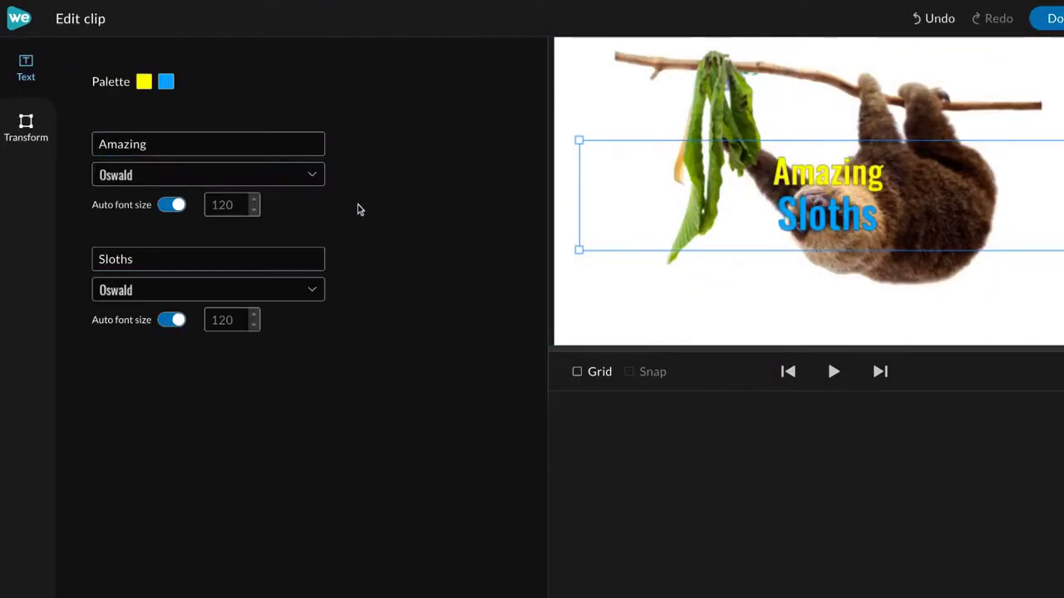
# Recolour the title's "Amazing" line green and set its font to Caveat Brush.
pyautogui.click(145, 85)
pyautogui.moveTo(435, 138); pyautogui.dragTo(435, 155)
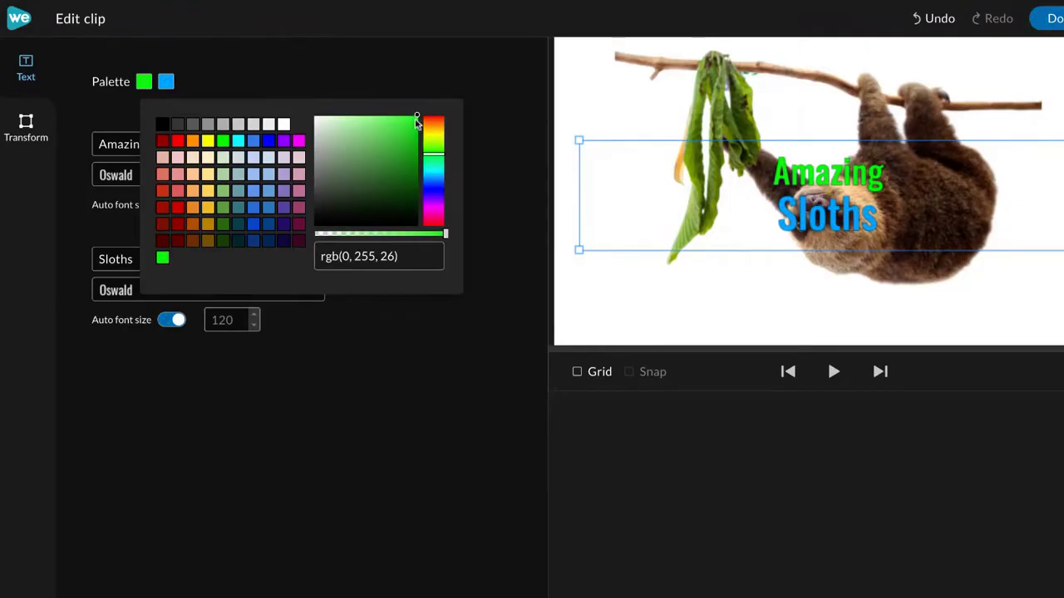
pyautogui.click(311, 176)
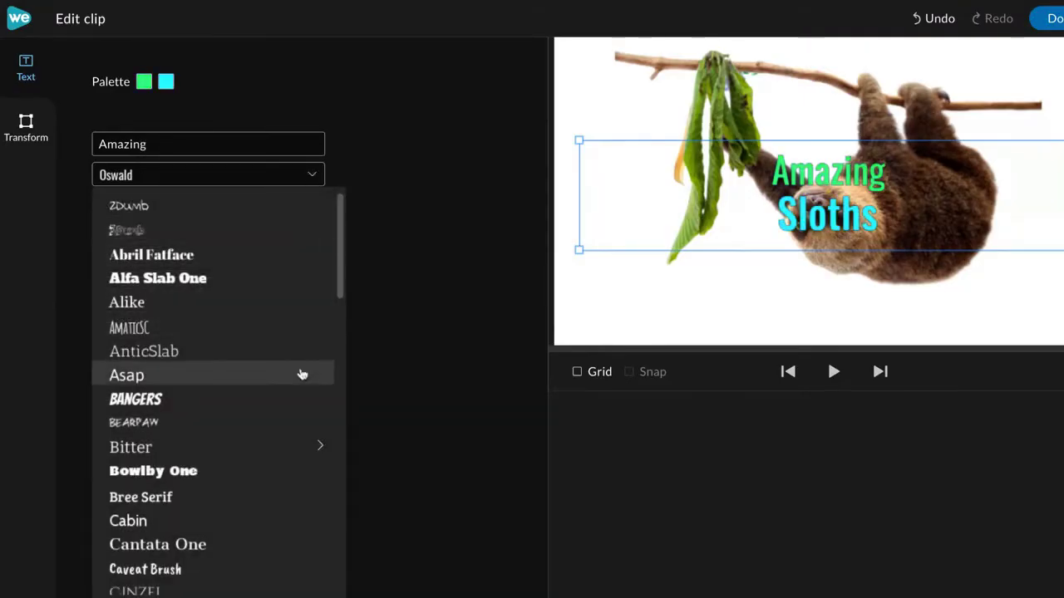
pyautogui.click(281, 570)
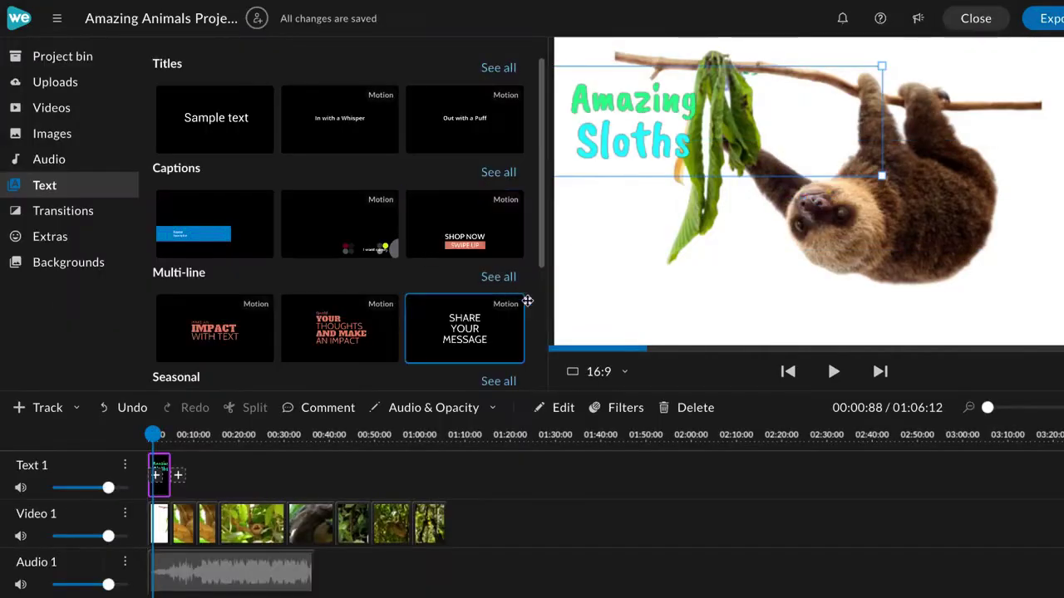
# Add the boxed sample subtitle from the Special texts after the title on Text 1 and stretch it across the full frame width.
pyautogui.scroll(-3, 527, 305)
pyautogui.click(215, 351)
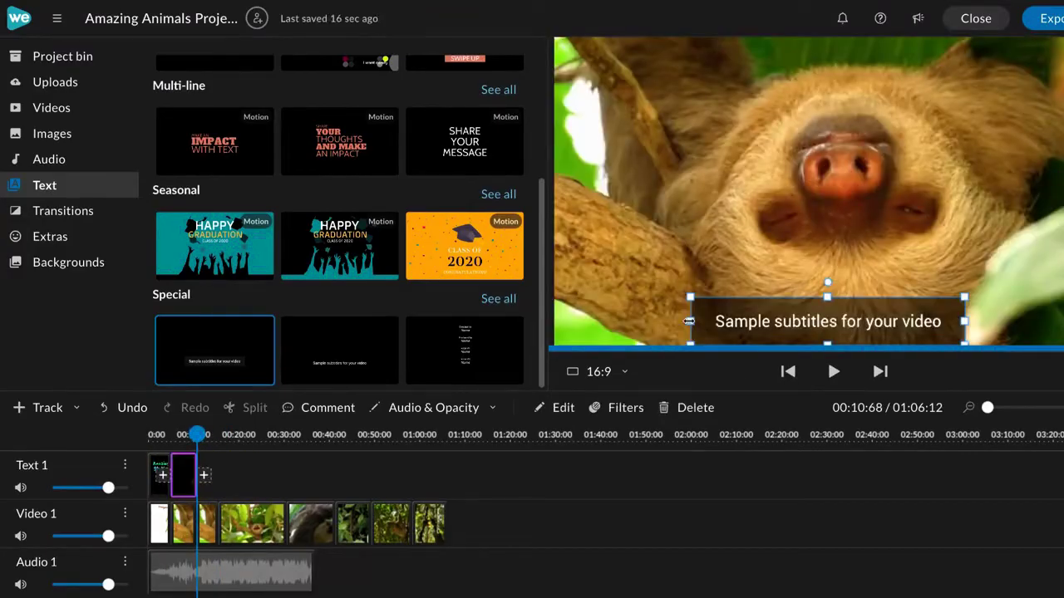
pyautogui.moveTo(966, 321); pyautogui.dragTo(1063, 321)
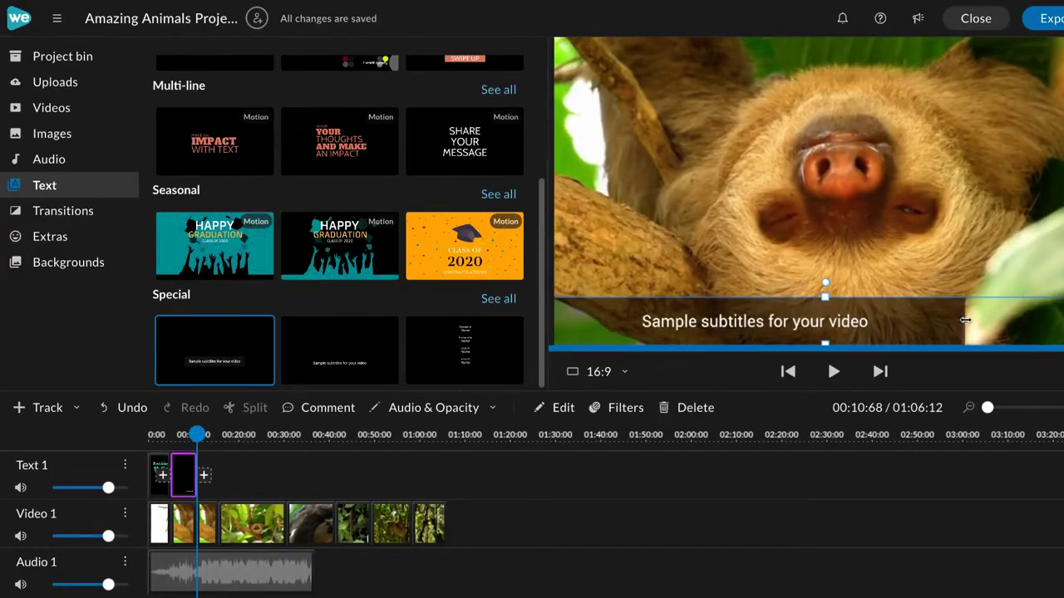
# Add a Video / Text track and move the opening Sloth 2 image from Video 1 to the start of that track.
pyautogui.click(78, 410)
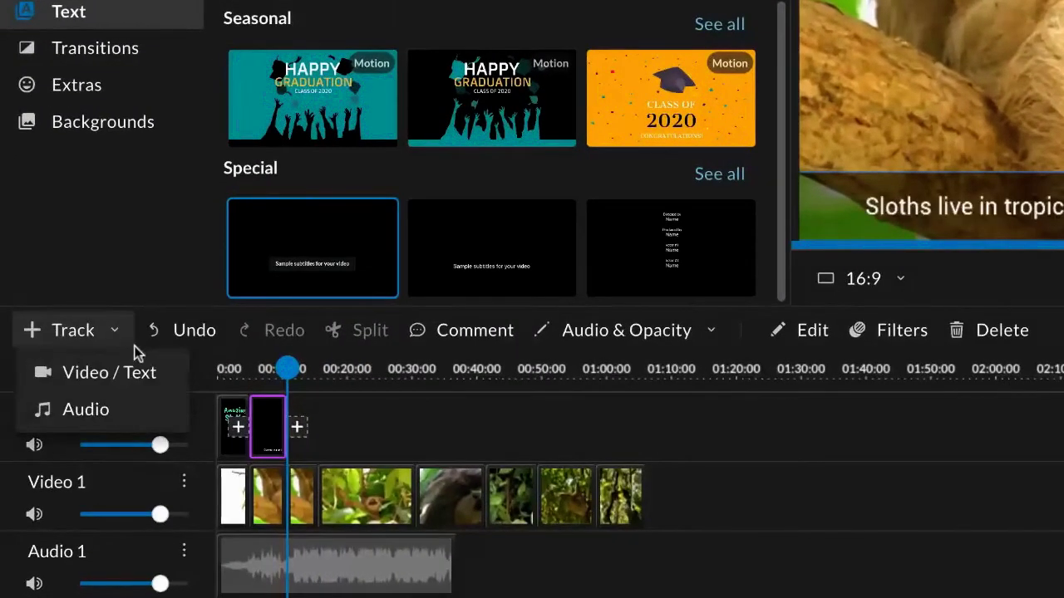
pyautogui.click(157, 376)
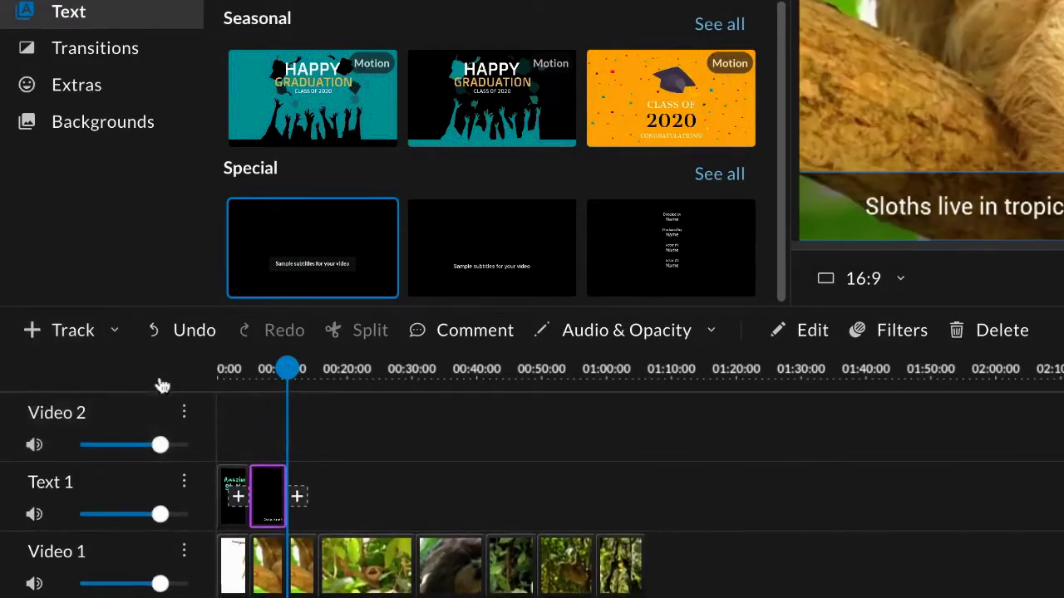
pyautogui.click(236, 551)
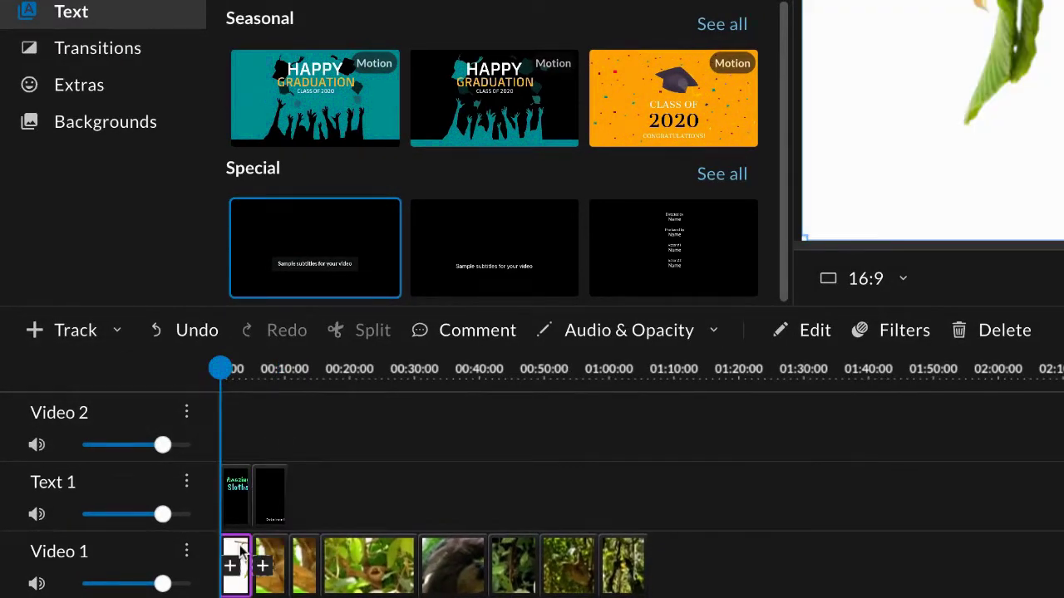
pyautogui.moveTo(235, 551); pyautogui.dragTo(233, 426)
pyautogui.click(240, 407)
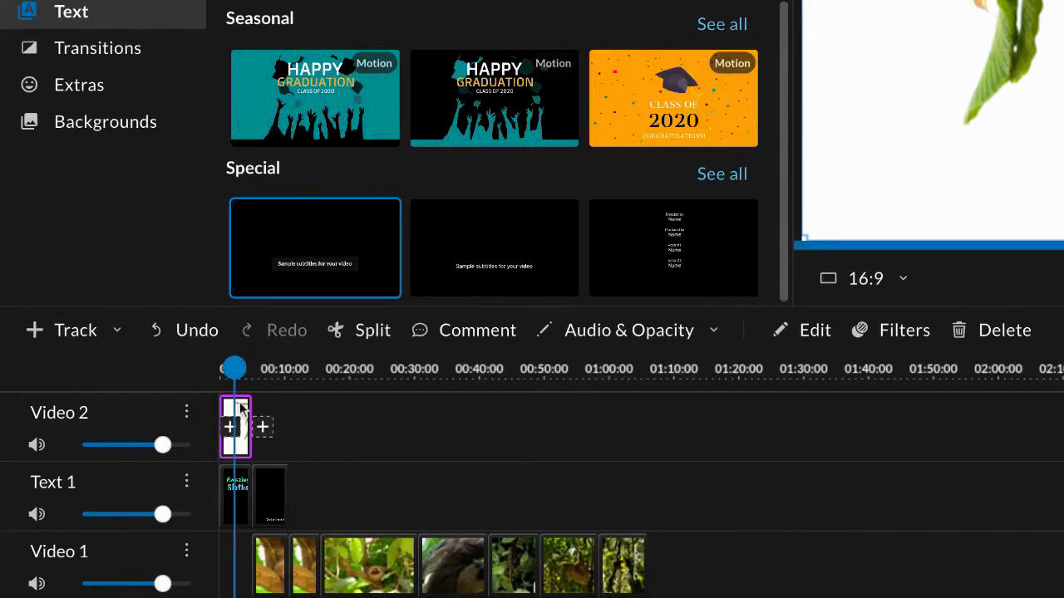
# Key out the white (ffffff) background of the Sloth 2 image on Video 2 and narrow its defringe range by lowering the upper limit.
pyautogui.doubleClick(240, 407)
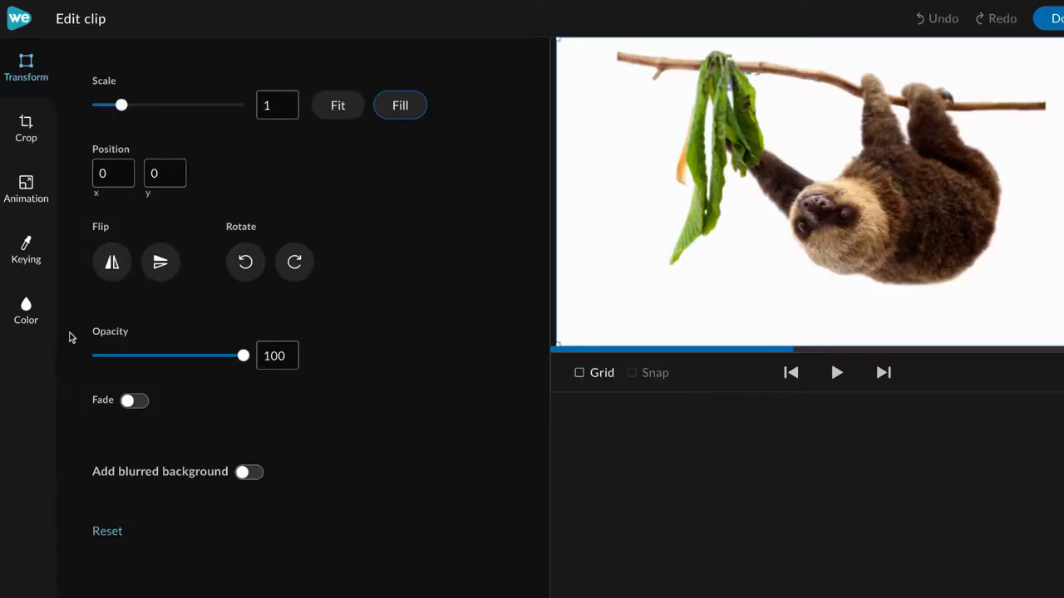
pyautogui.click(35, 250)
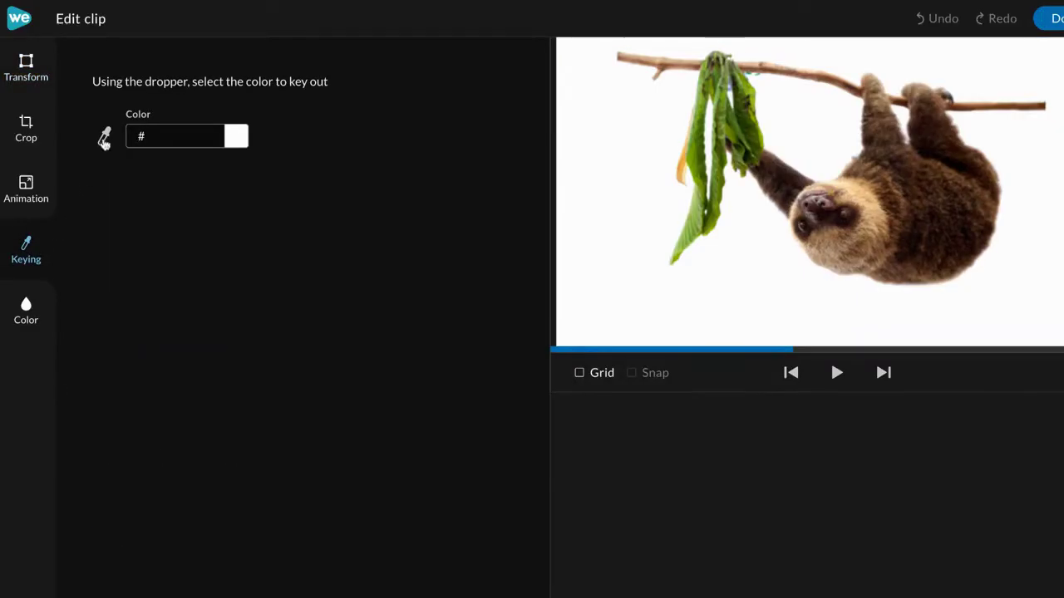
pyautogui.click(607, 159)
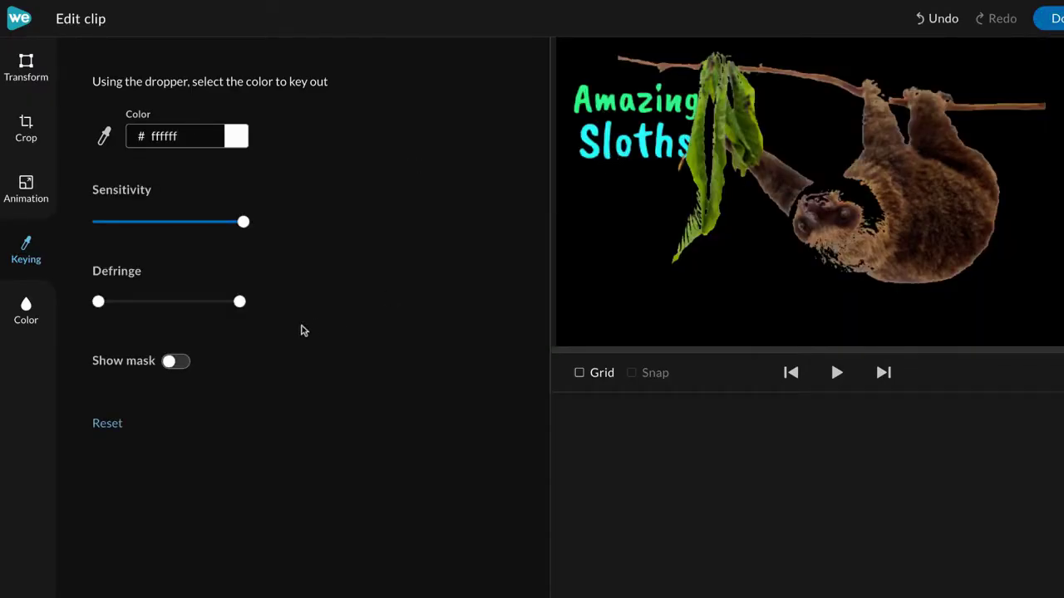
pyautogui.moveTo(240, 302); pyautogui.dragTo(133, 301)
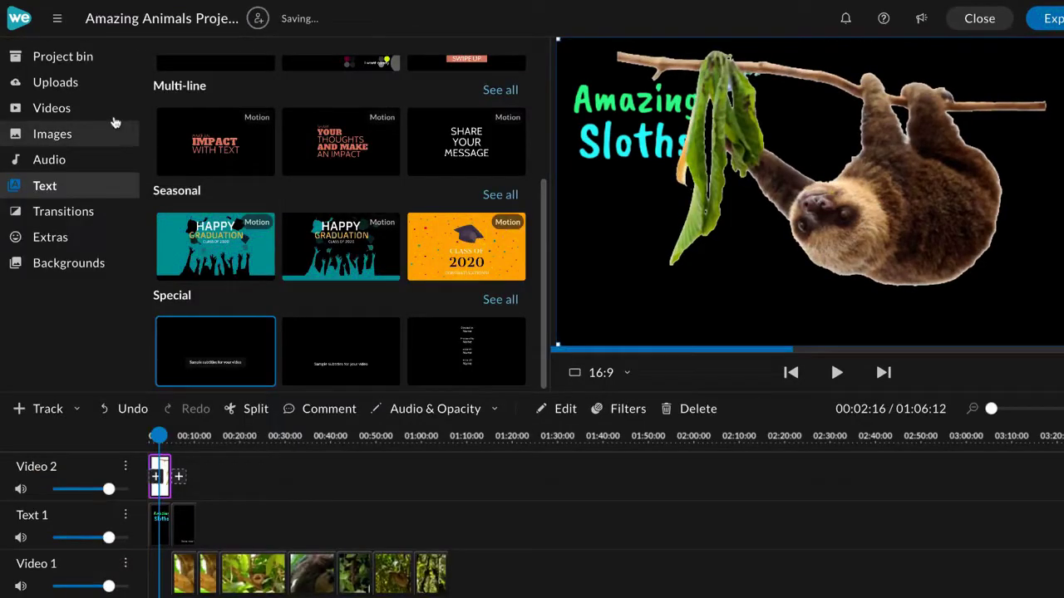
# Search the stock videos for "colorful backgrounds" and insert the green and yellow particle clip at the start of Video 1, pushing the other clips.
pyautogui.click(103, 108)
pyautogui.click(388, 55)
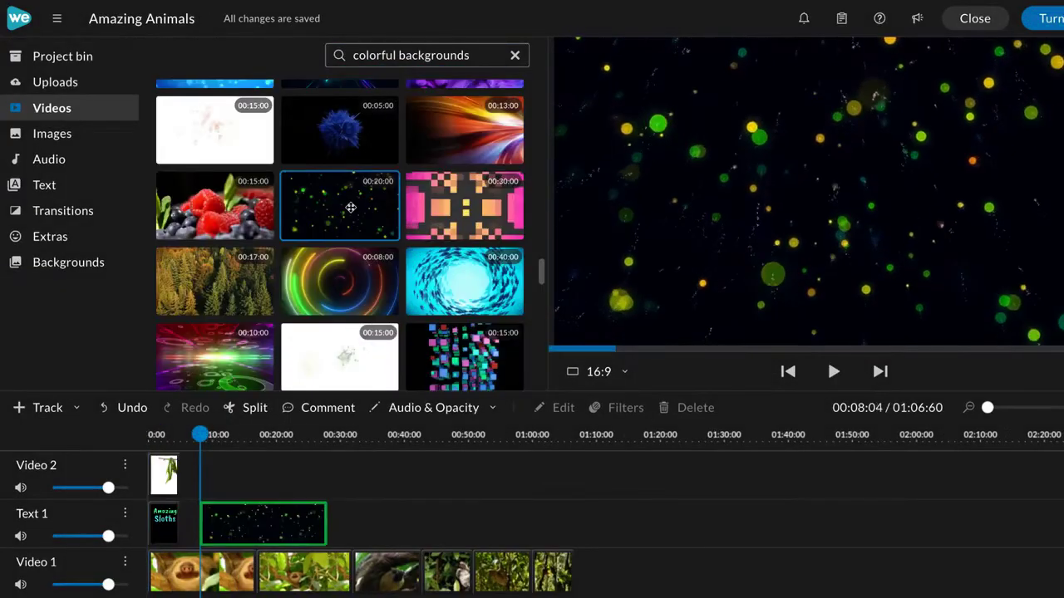
pyautogui.moveTo(303, 522); pyautogui.dragTo(163, 478)
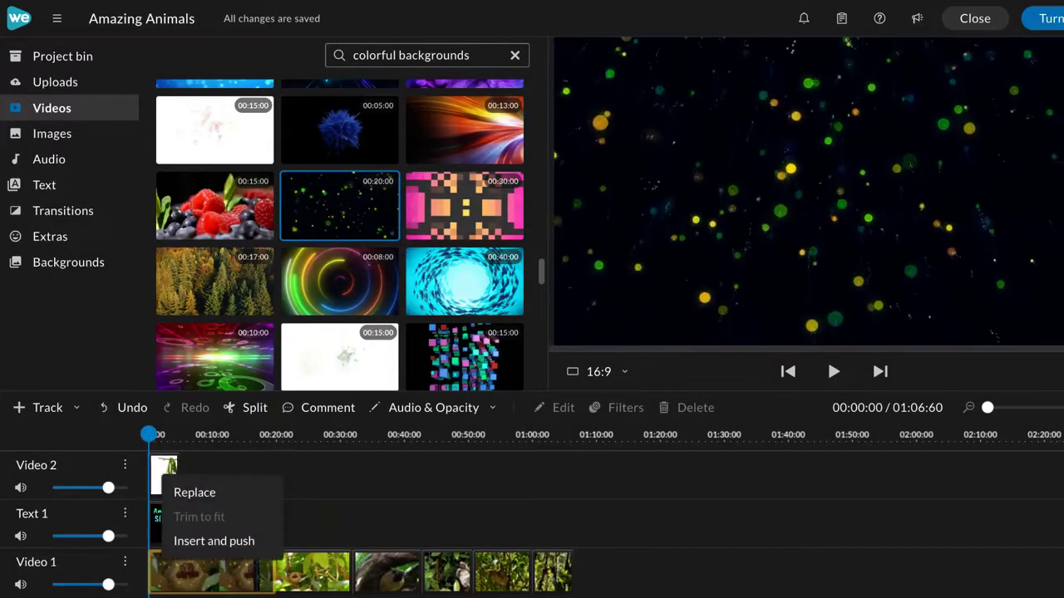
pyautogui.click(188, 541)
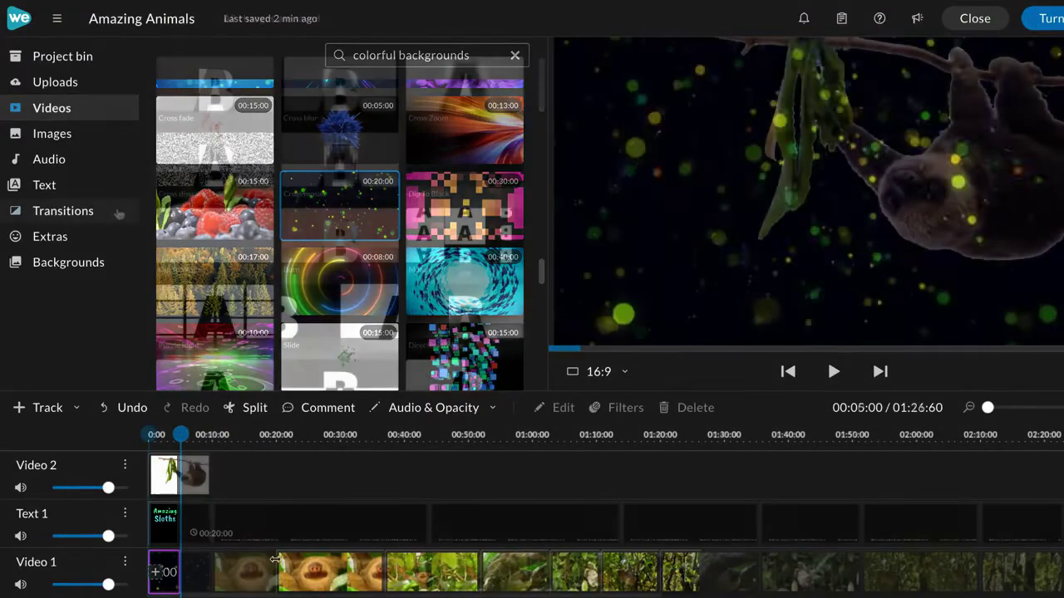
# Add a Dip To Black transition at the end of the last Video 1 clip and return the playhead to the start.
pyautogui.click(119, 213)
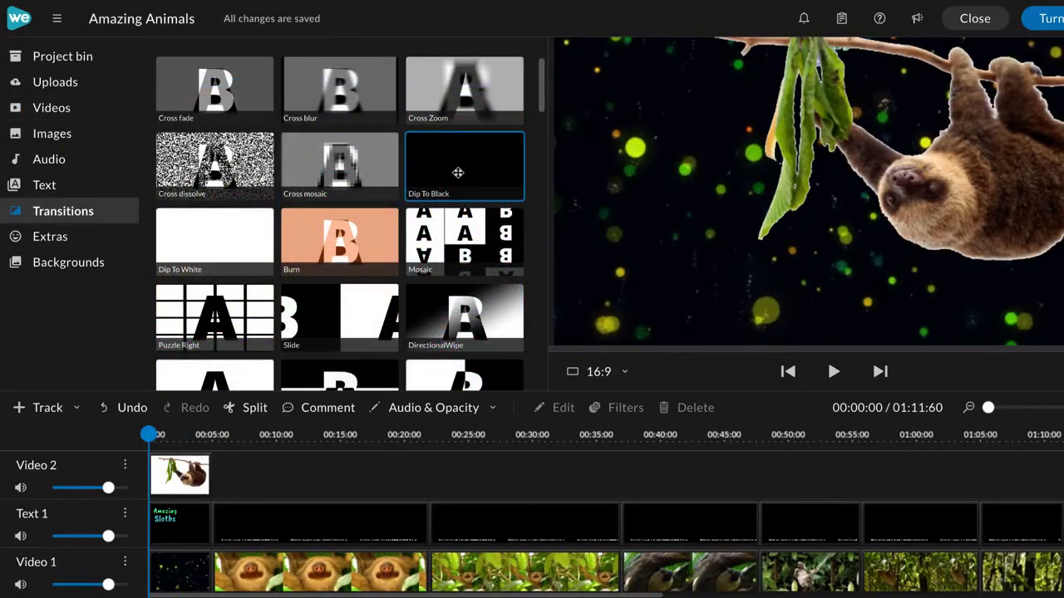
pyautogui.moveTo(470, 172); pyautogui.dragTo(1056, 571)
pyautogui.click(1042, 515)
pyautogui.moveTo(1052, 435); pyautogui.dragTo(148, 434)
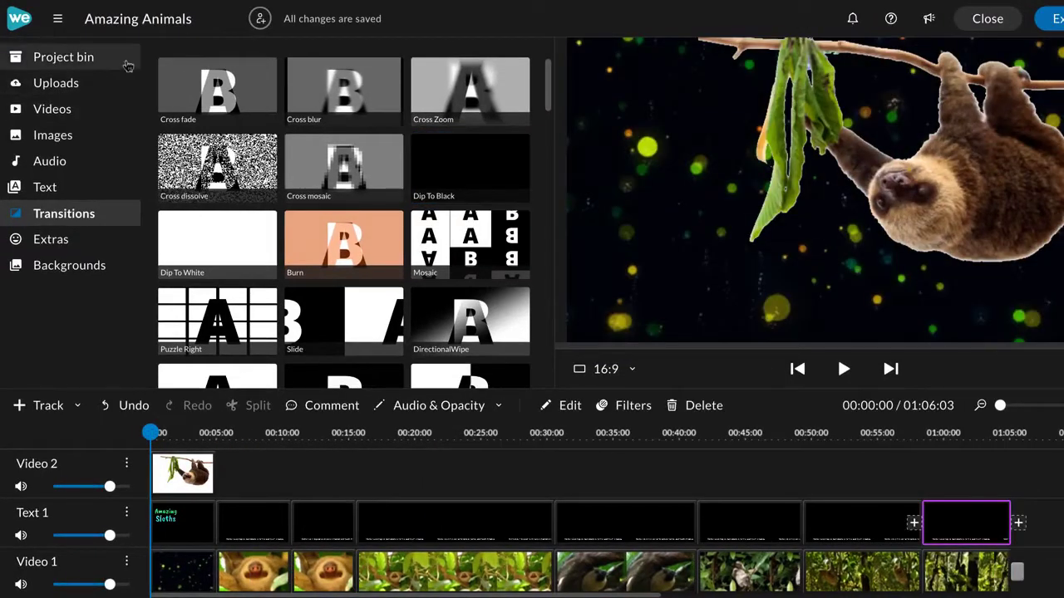
# Check the media in the project bin and play the video from the beginning.
pyautogui.click(125, 63)
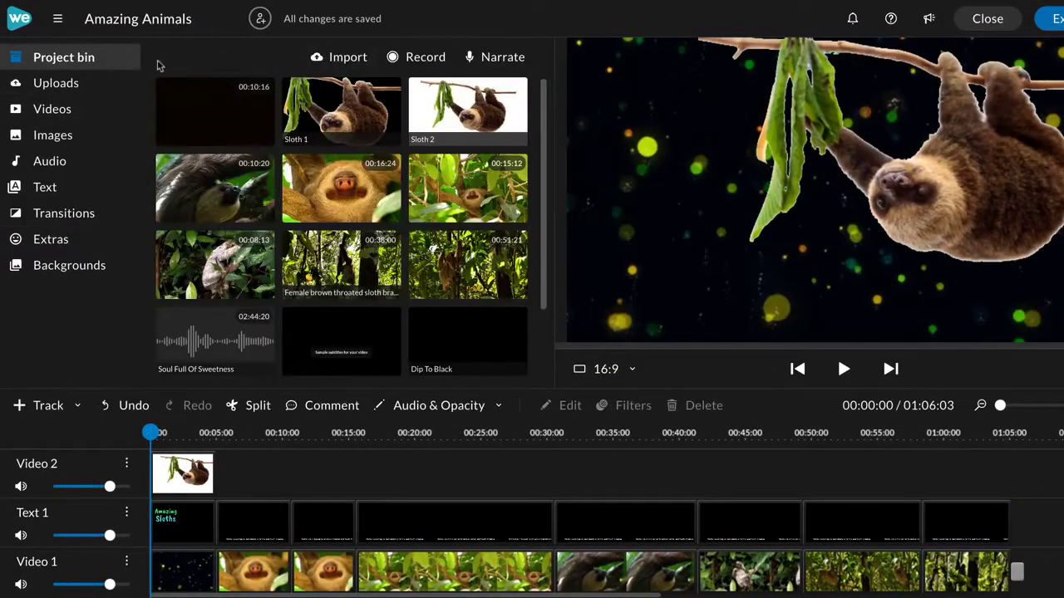
pyautogui.click(492, 74)
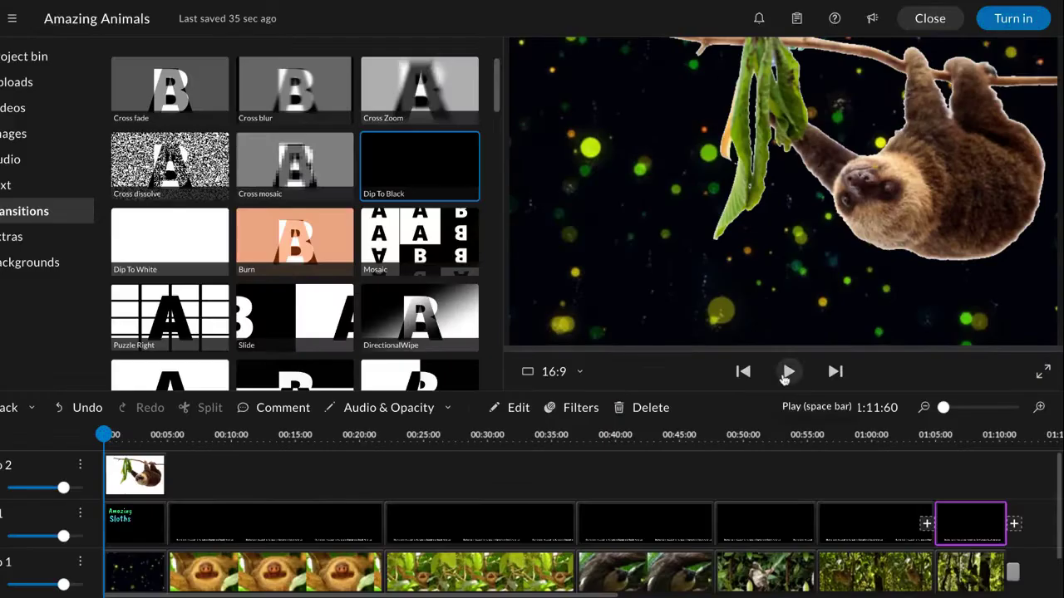
pyautogui.click(786, 373)
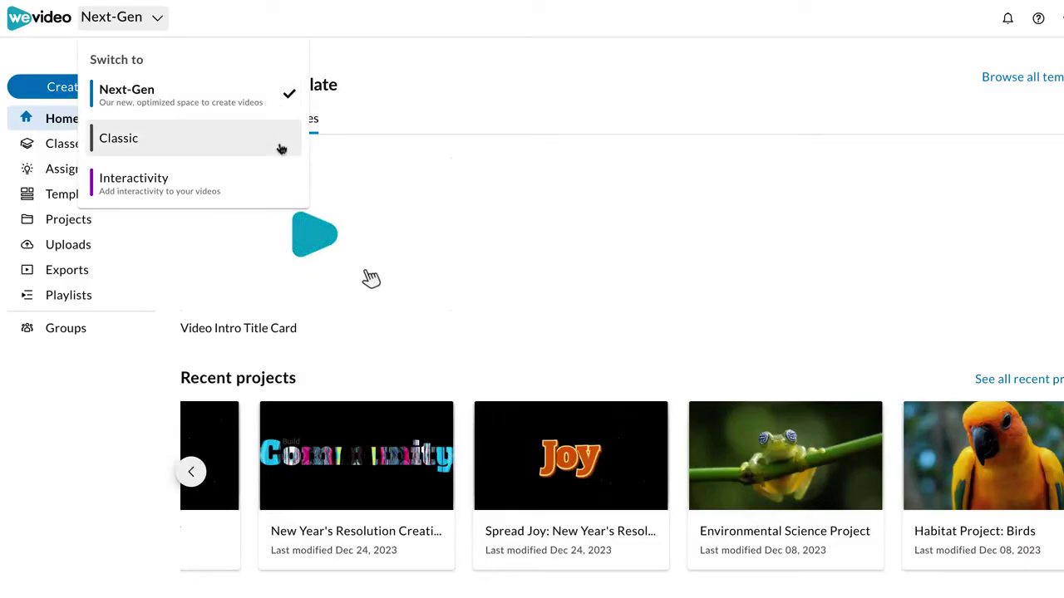
# Switch to the Interactivity workspace and set the WeVideo project Amazing Animals as the video source.
pyautogui.click(279, 179)
pyautogui.click(300, 123)
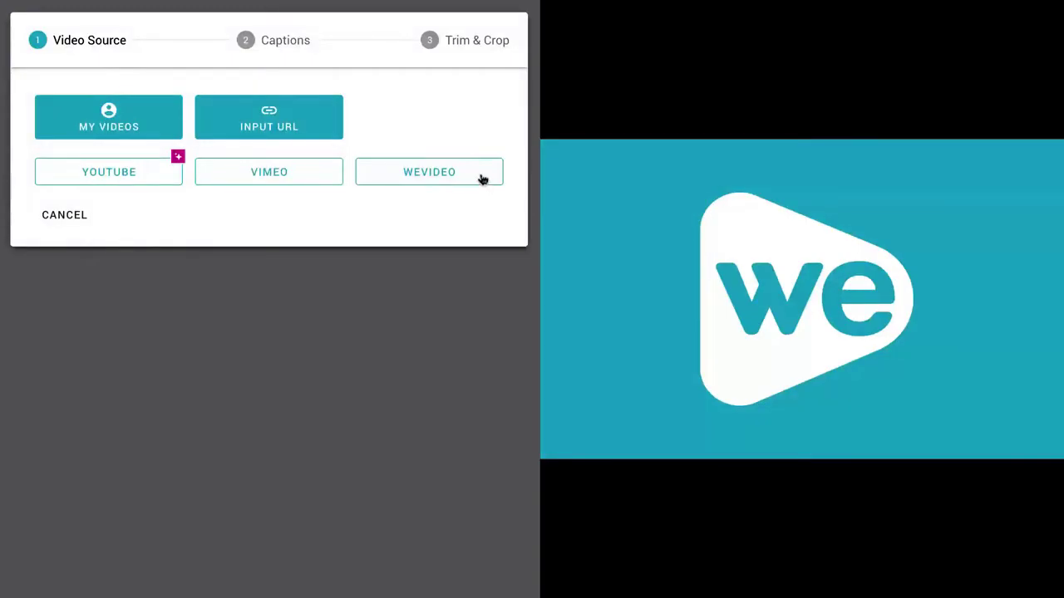
pyautogui.click(480, 175)
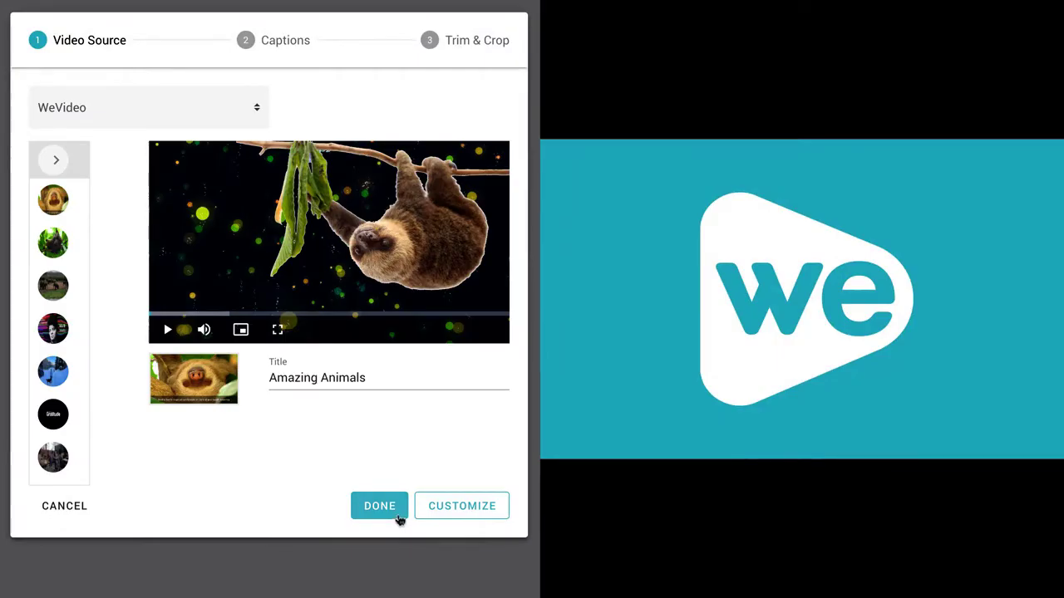
pyautogui.click(398, 515)
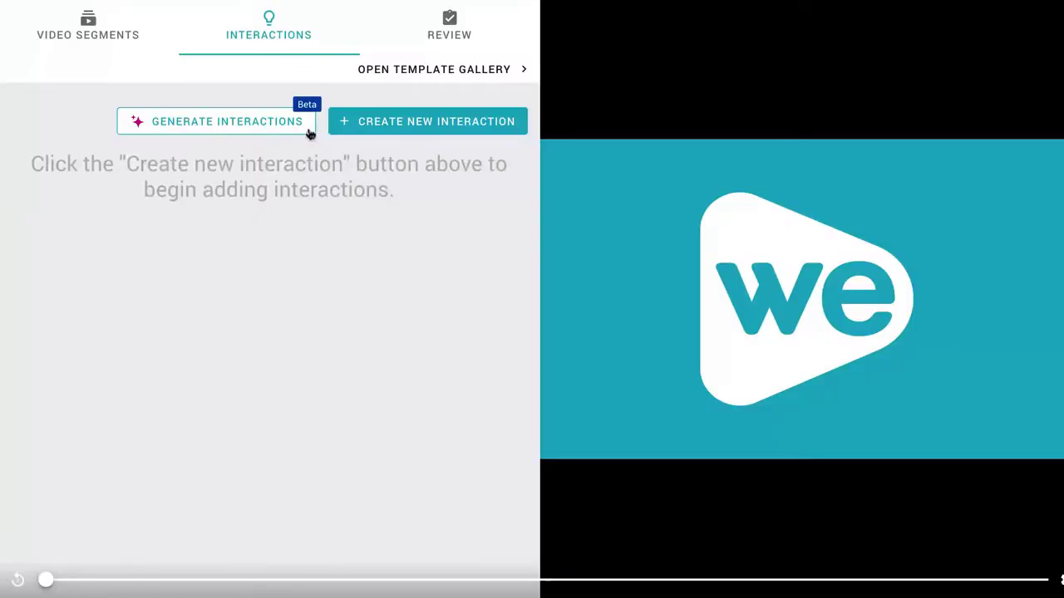
# Generate a multiple-choice interaction with Analyze complexity at 00:00:00.00, and start creating another interaction.
pyautogui.click(308, 133)
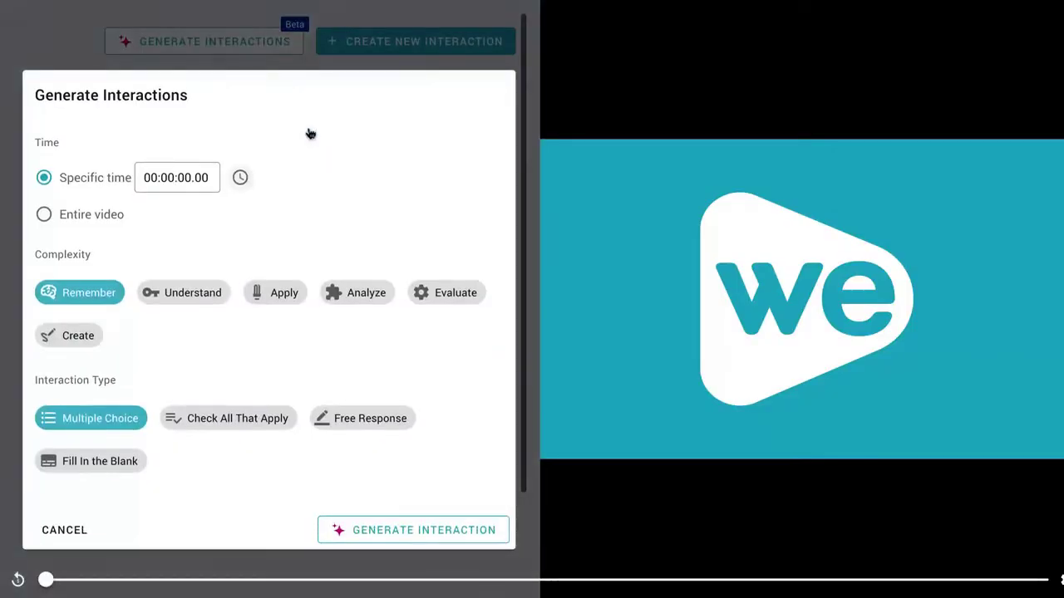
pyautogui.click(218, 303)
pyautogui.click(281, 305)
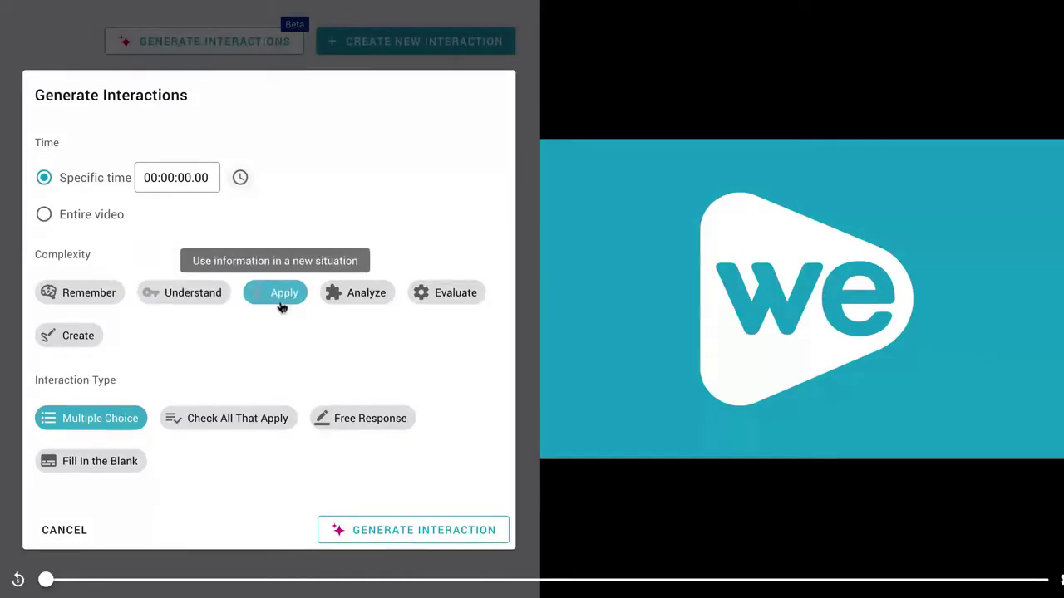
pyautogui.click(349, 307)
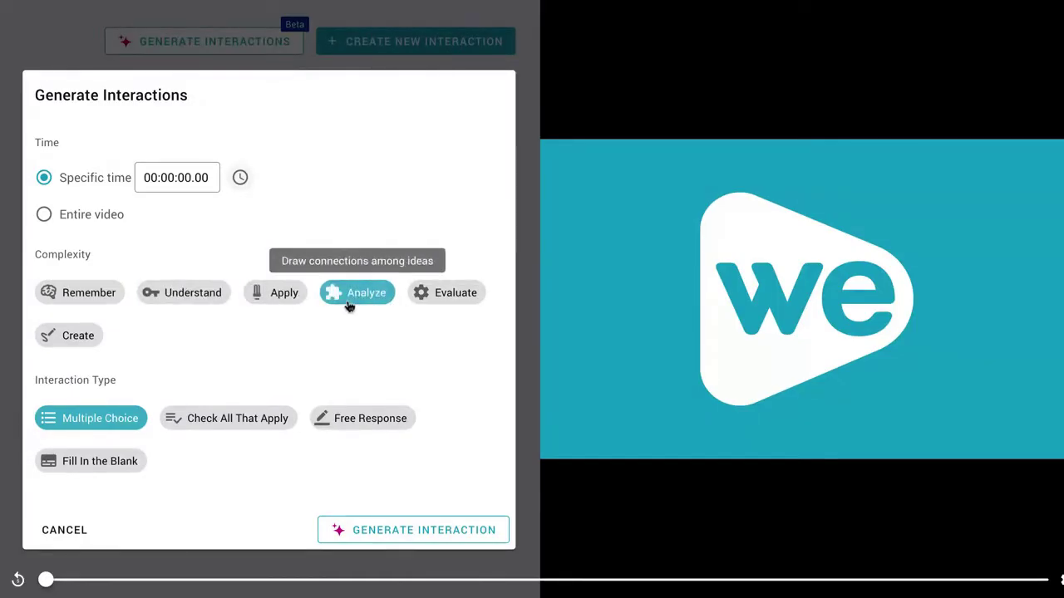
pyautogui.click(501, 540)
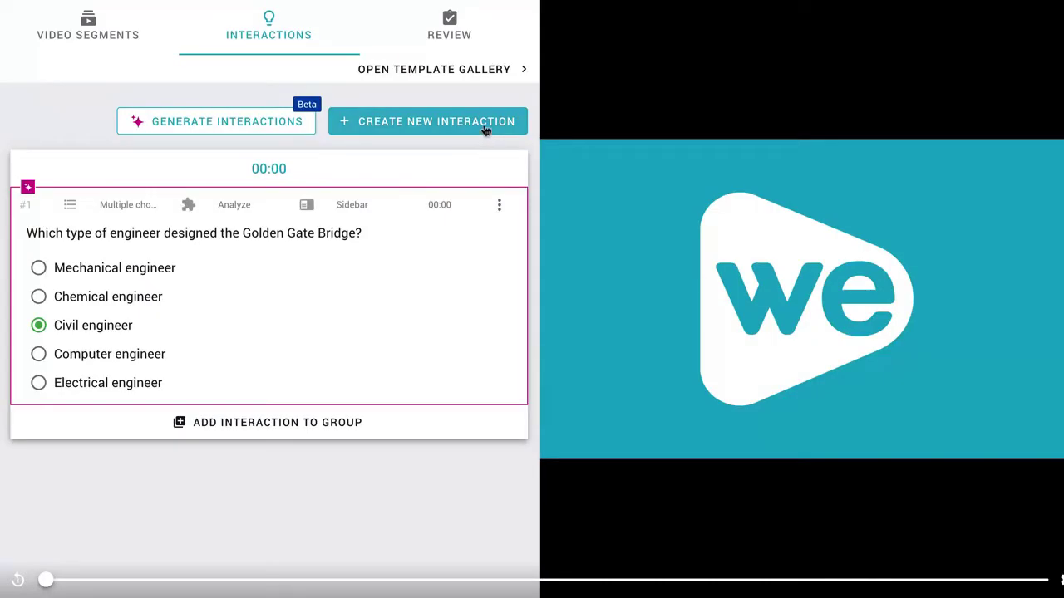
pyautogui.click(486, 127)
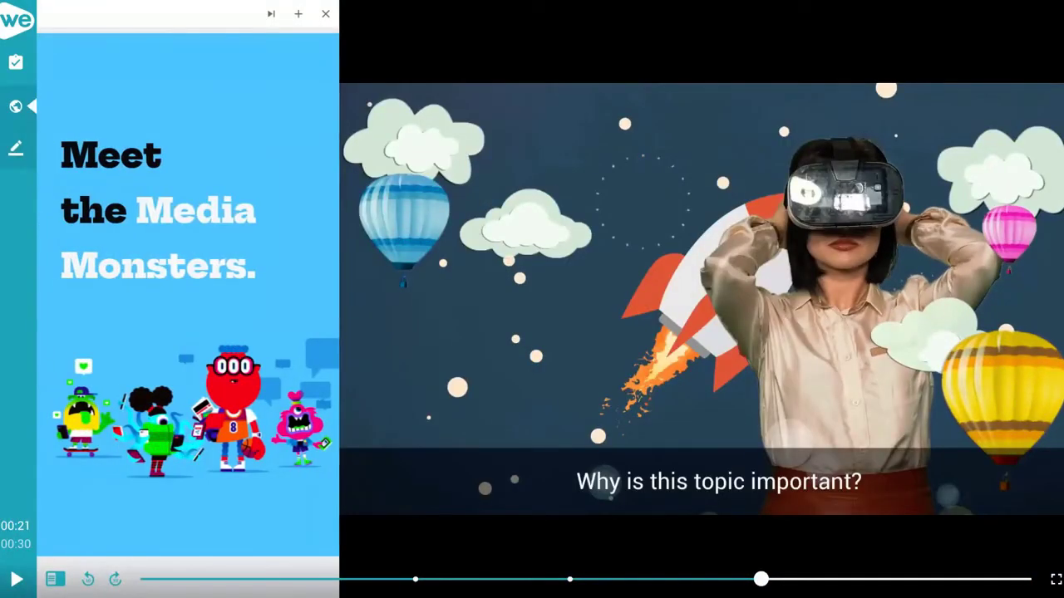
# Read through the Media Monsters page and reply "This is so important!" to the discussion comment about not sharing passwords.
pyautogui.scroll(-6, 188, 295)
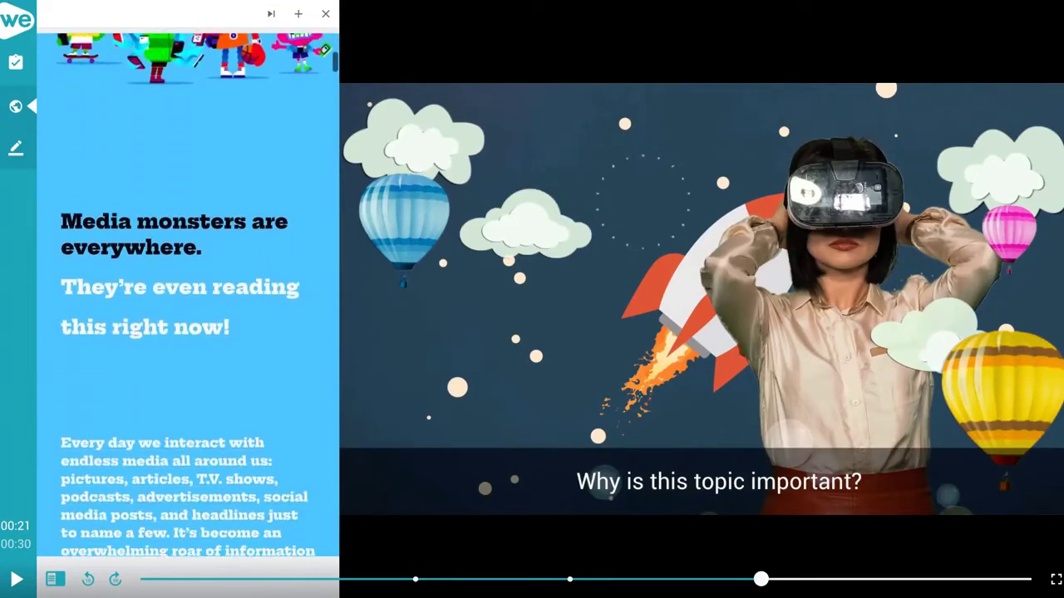
pyautogui.scroll(-3, 188, 295)
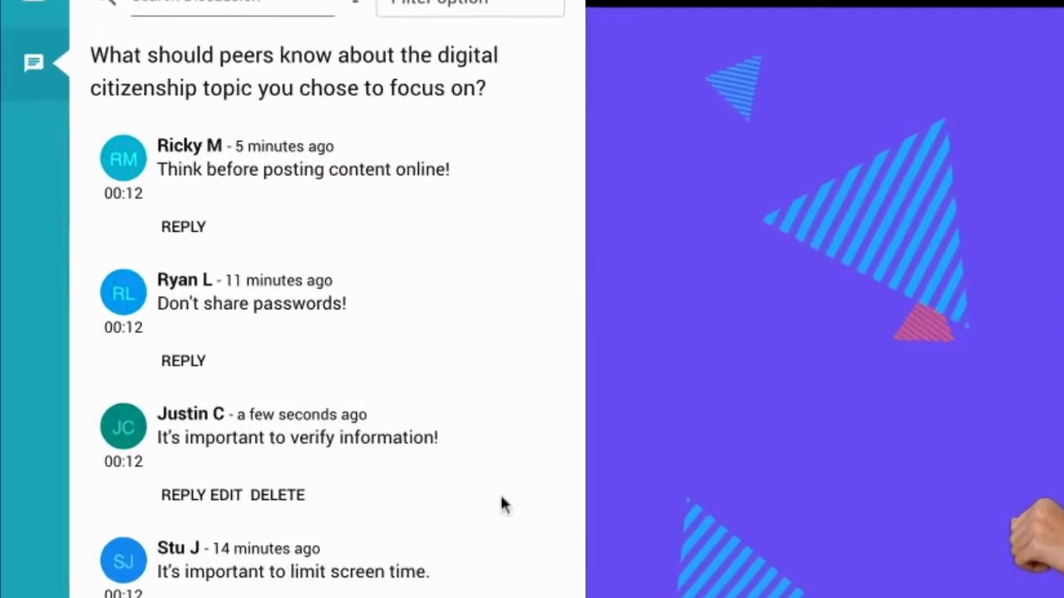
pyautogui.click(146, 339)
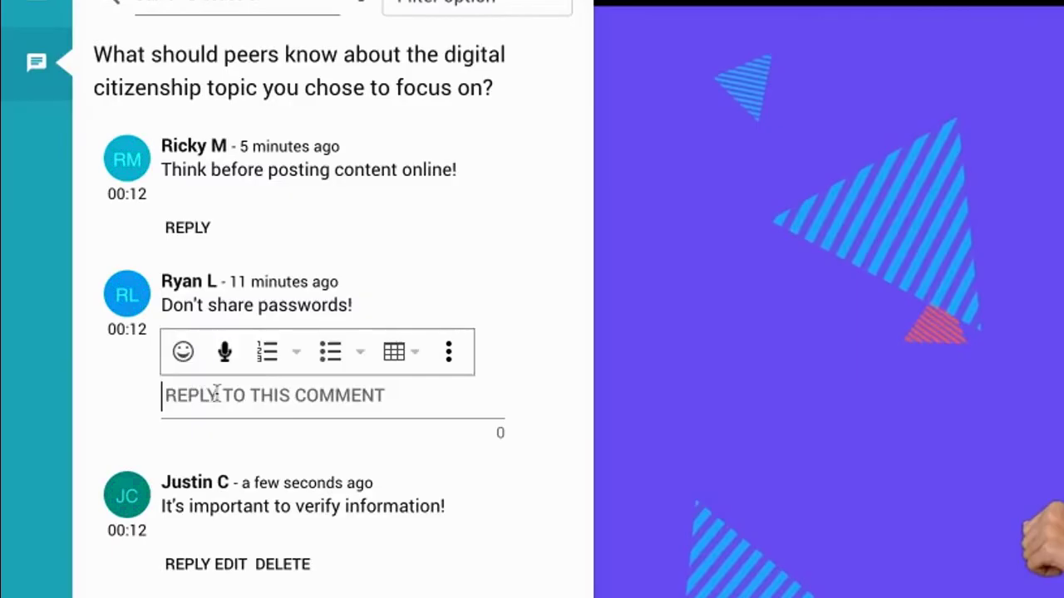
pyautogui.write('This is so i')
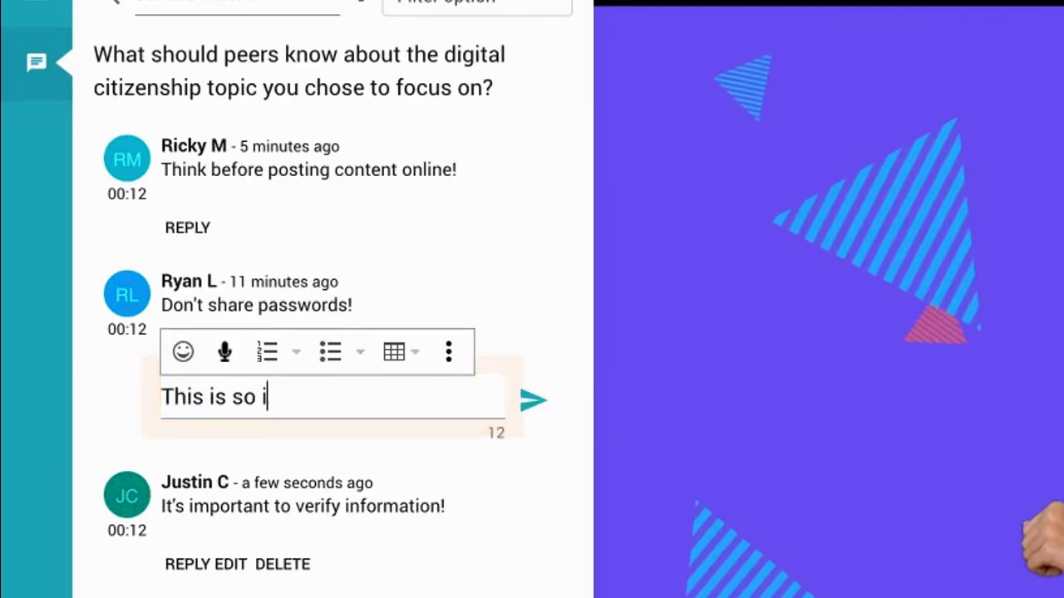
pyautogui.write('mportant!')
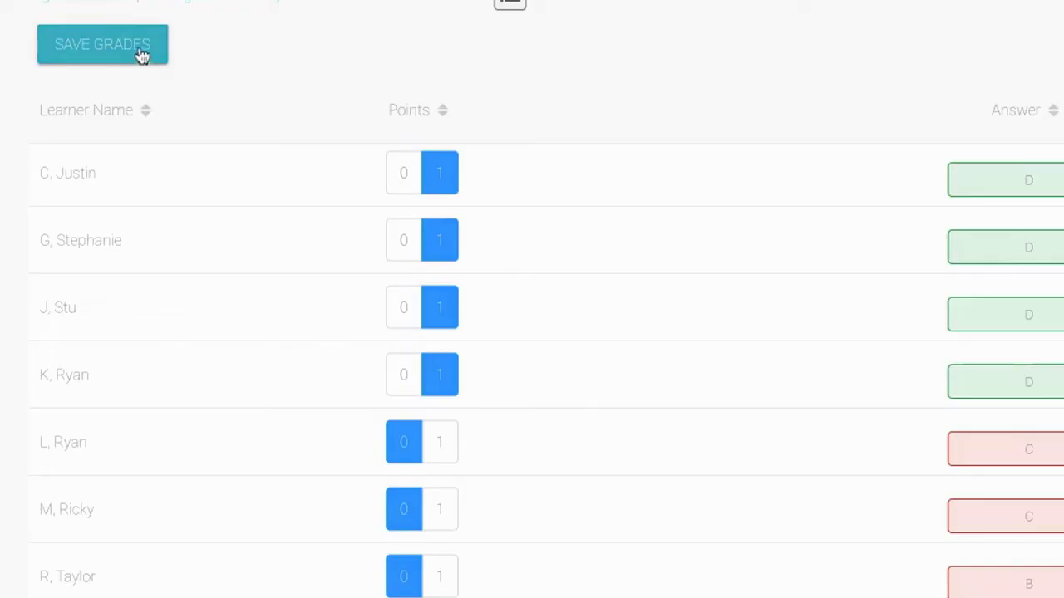
# Save the learners' grades and look through the assessment templates in the interaction template gallery.
pyautogui.click(141, 53)
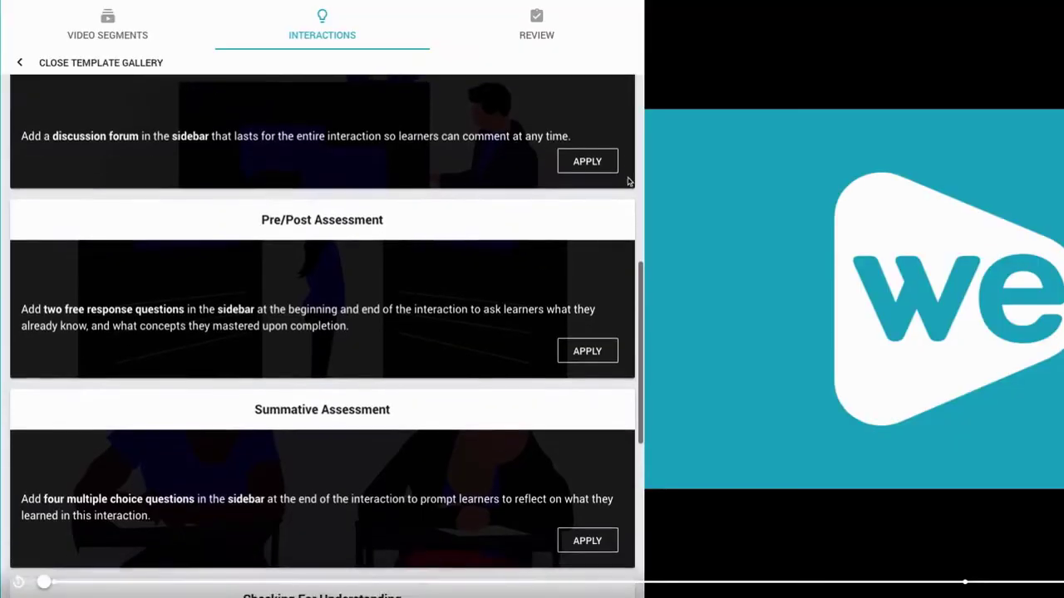
pyautogui.scroll(-3, 326, 335)
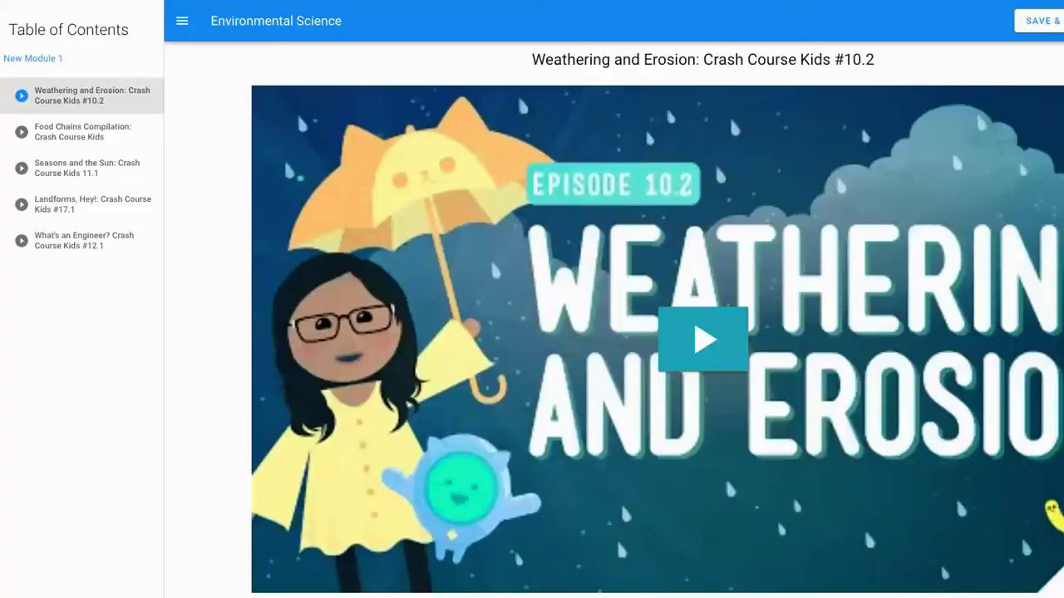
# Preview the Food Chains, Seasons and the Sun, and Landforms videos in the Environmental Science module.
pyautogui.click(150, 133)
pyautogui.click(152, 179)
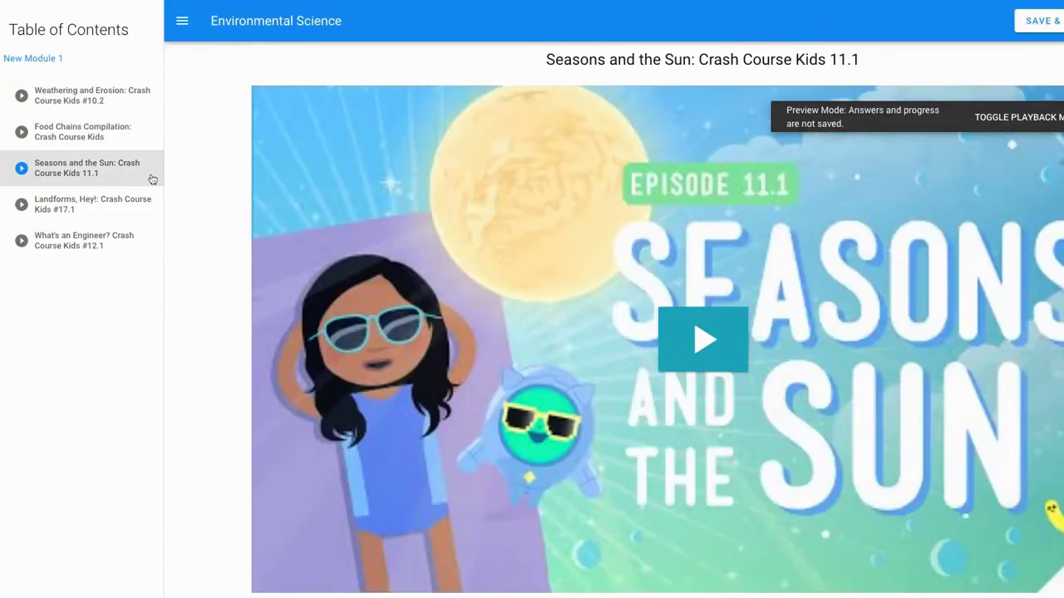
pyautogui.click(150, 217)
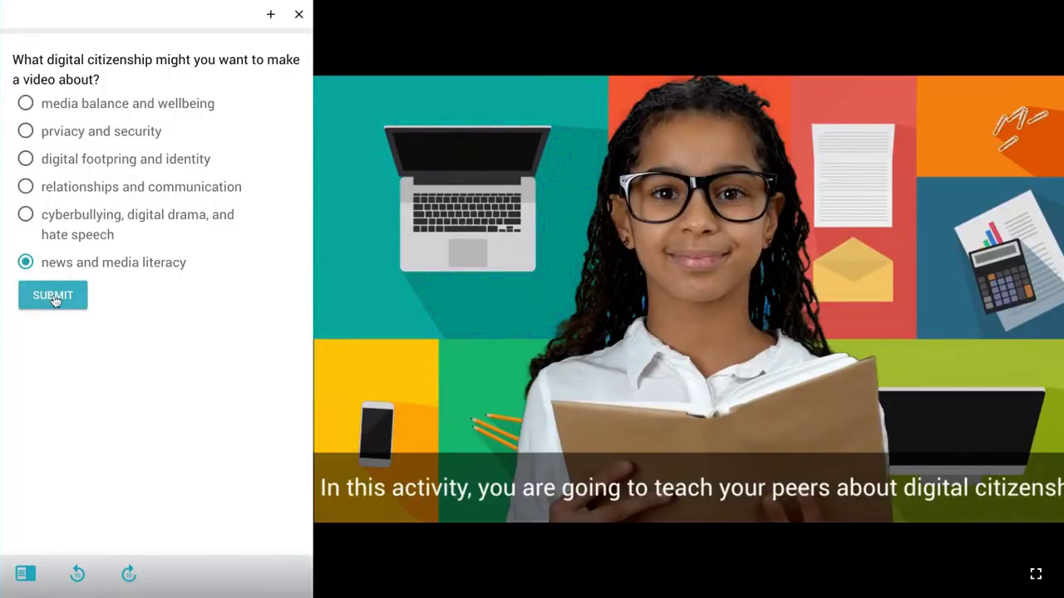
# Submit "news and media literacy" as the answer to the digital citizenship video question.
pyautogui.click(53, 296)
pyautogui.click(254, 305)
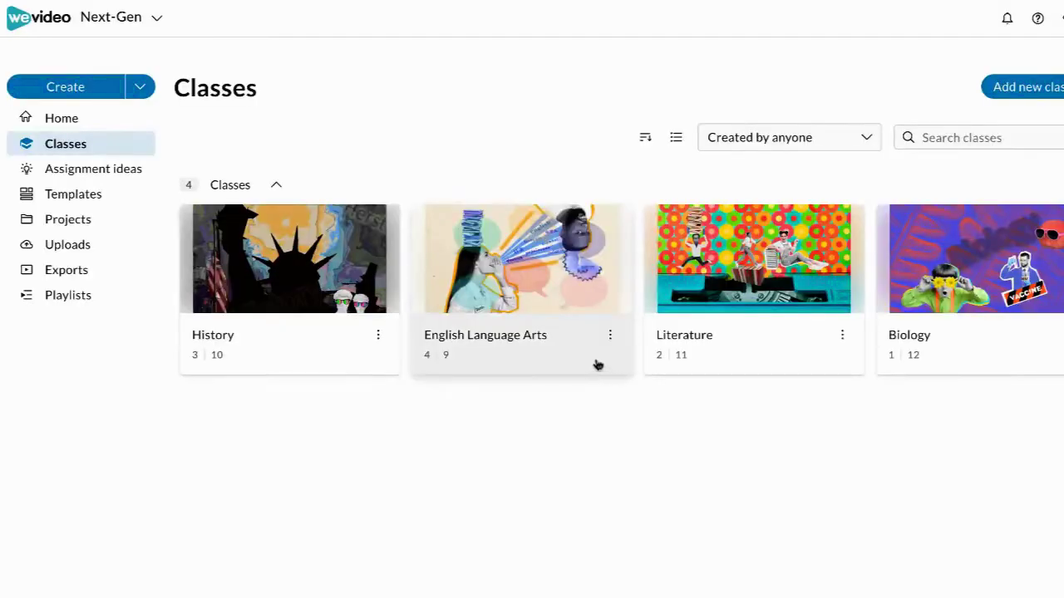
# View the English Language Arts class and browse the assignment ideas for the Author Study: Biography of a Writer project.
pyautogui.click(595, 363)
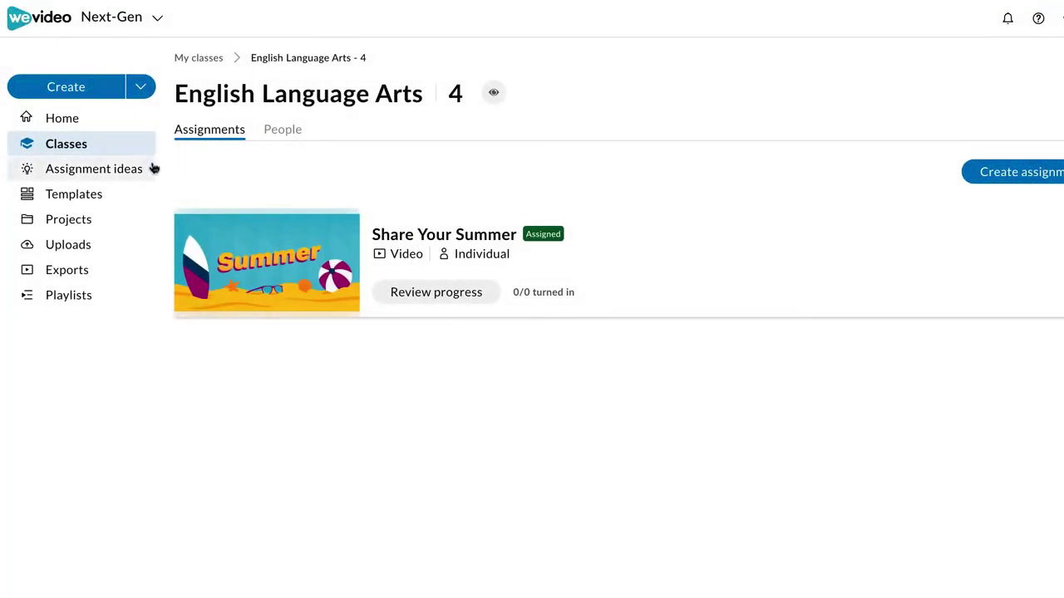
pyautogui.click(94, 169)
pyautogui.scroll(-3, 177, 287)
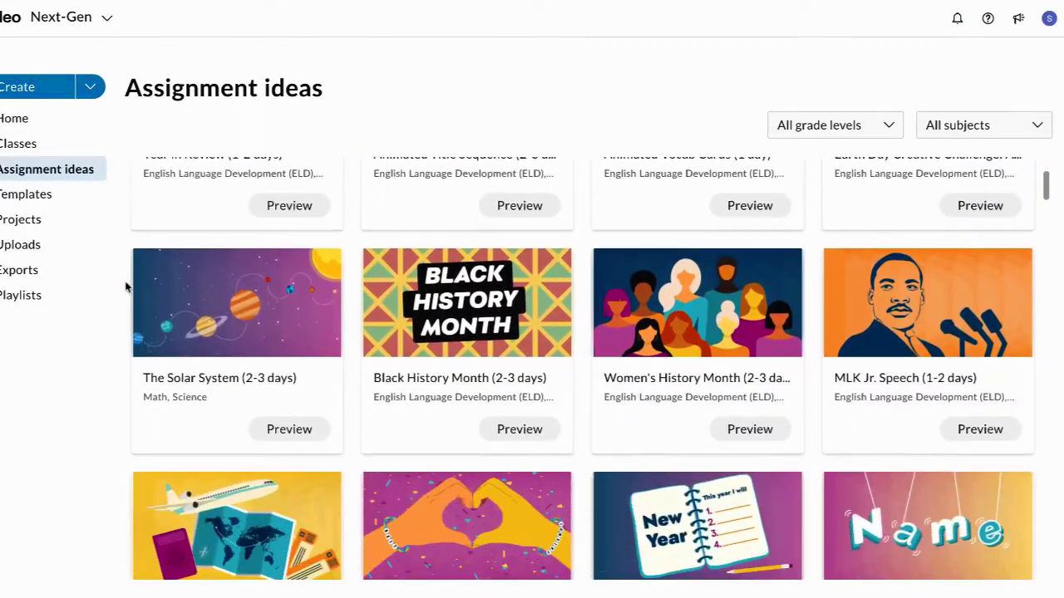
pyautogui.scroll(-5, 126, 286)
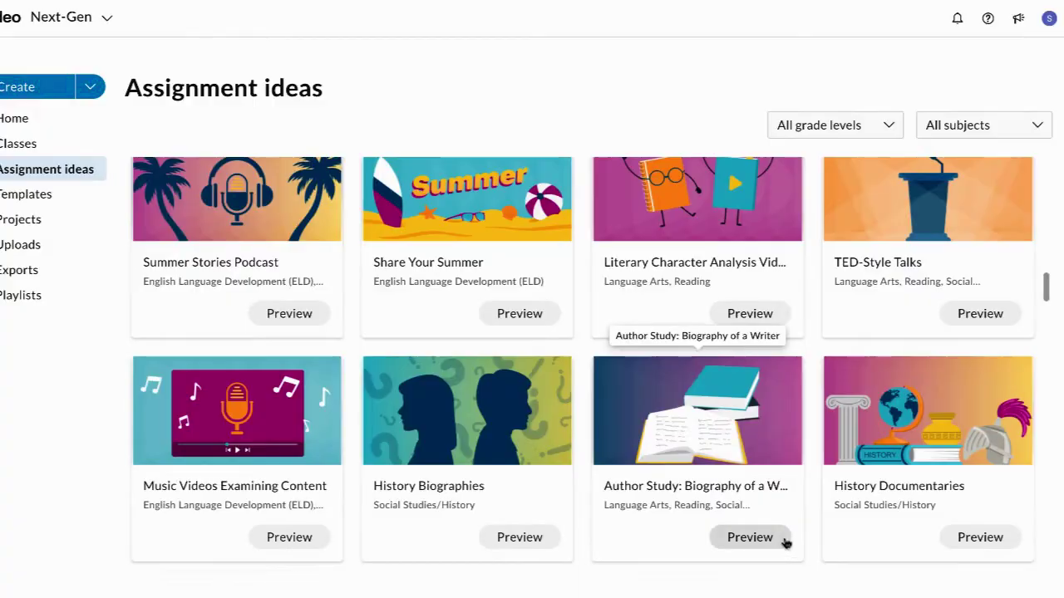
# Use the Author Study: Biography of a Writer idea and assign it as a video project with Team participation.
pyautogui.click(784, 541)
pyautogui.scroll(-5, 778, 486)
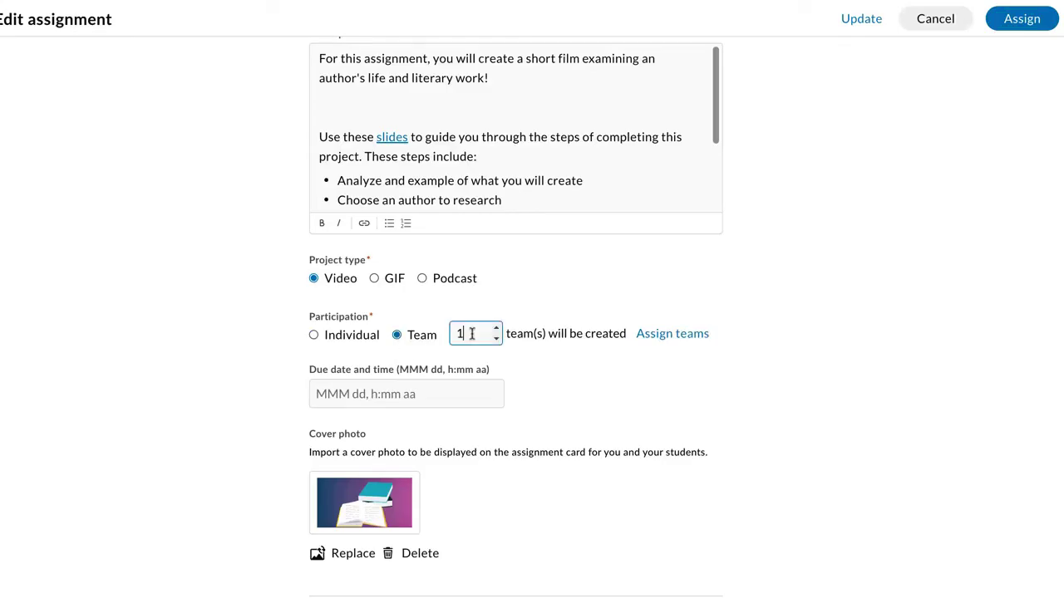
pyautogui.click(1047, 27)
# Open the third in-progress Author Study project and add the comment "Great job layering your media for your title slide" at 00:03:12.
pyautogui.click(490, 296)
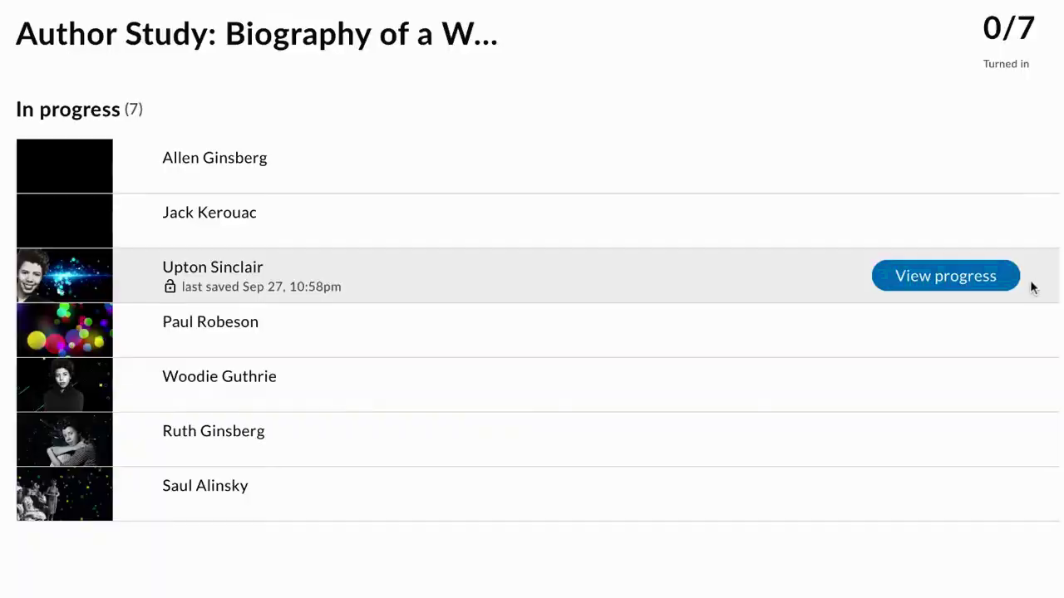
pyautogui.click(1008, 282)
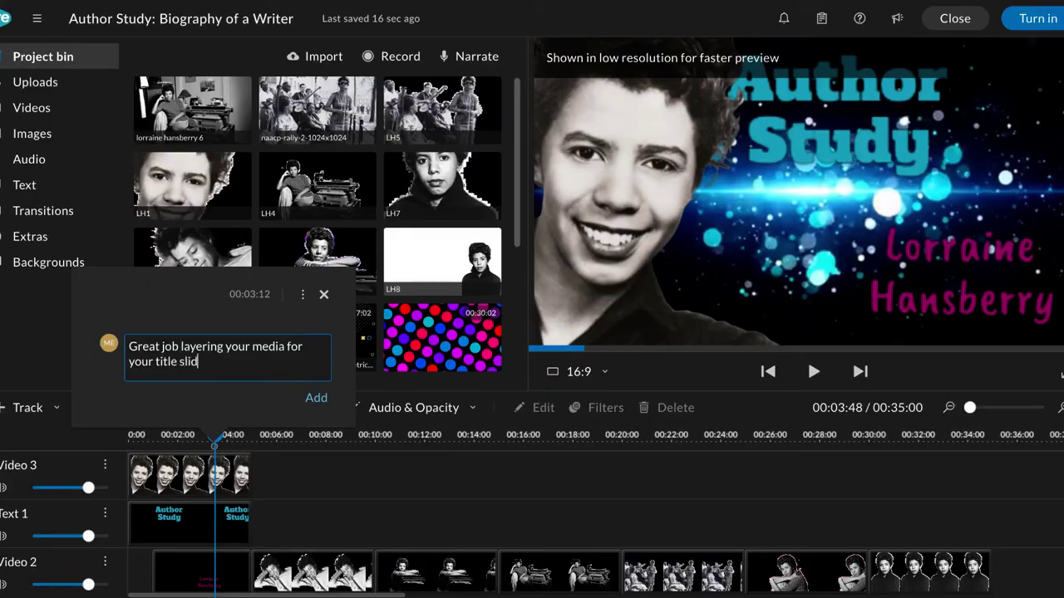
pyautogui.click(317, 398)
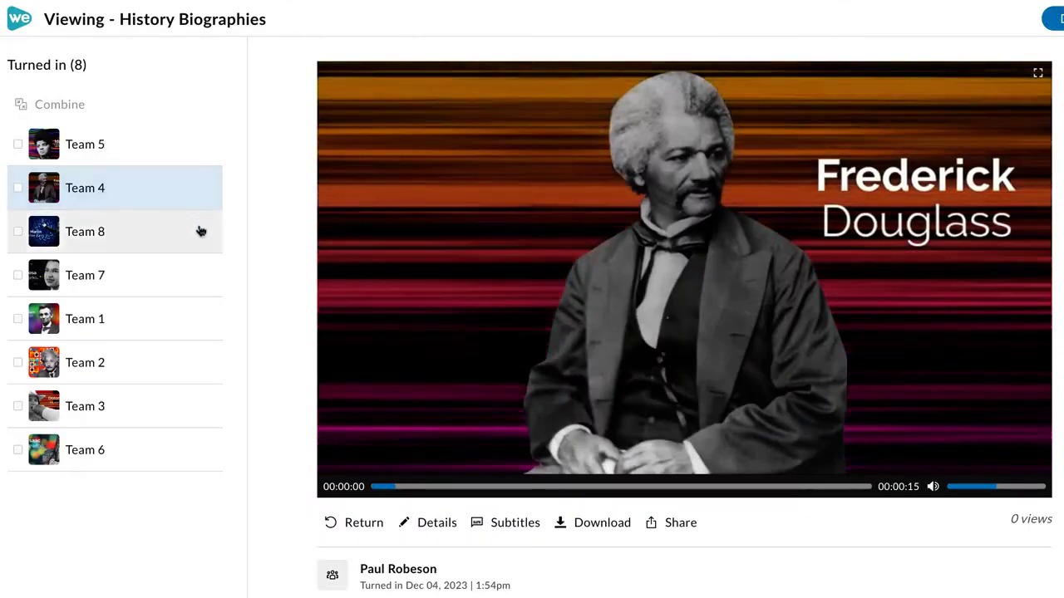
# View the History Biographies videos turned in by Team 8, Team 7 and Team 1.
pyautogui.click(202, 231)
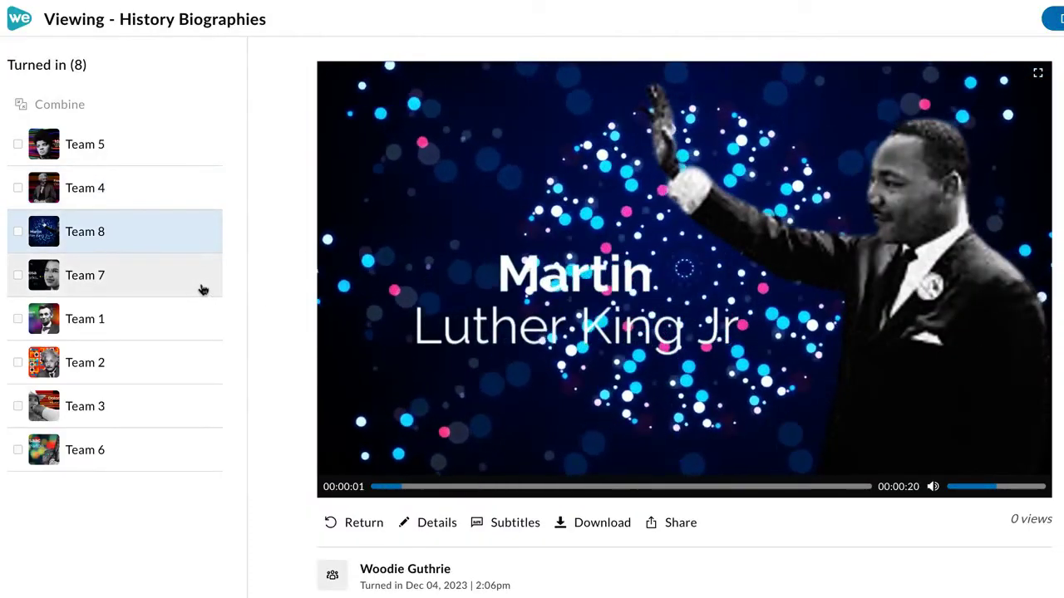
pyautogui.click(202, 287)
pyautogui.click(194, 328)
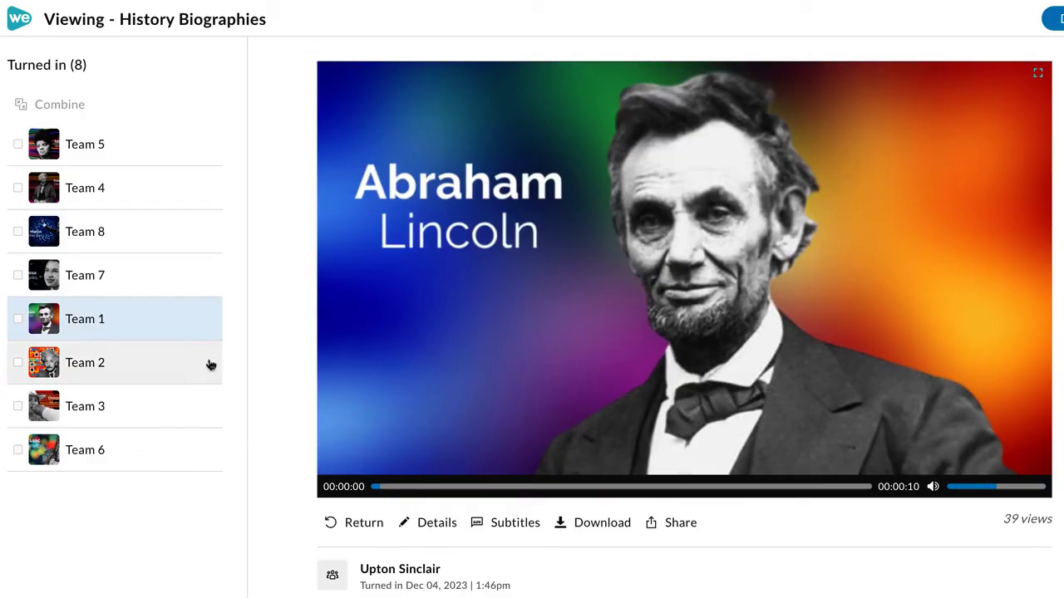